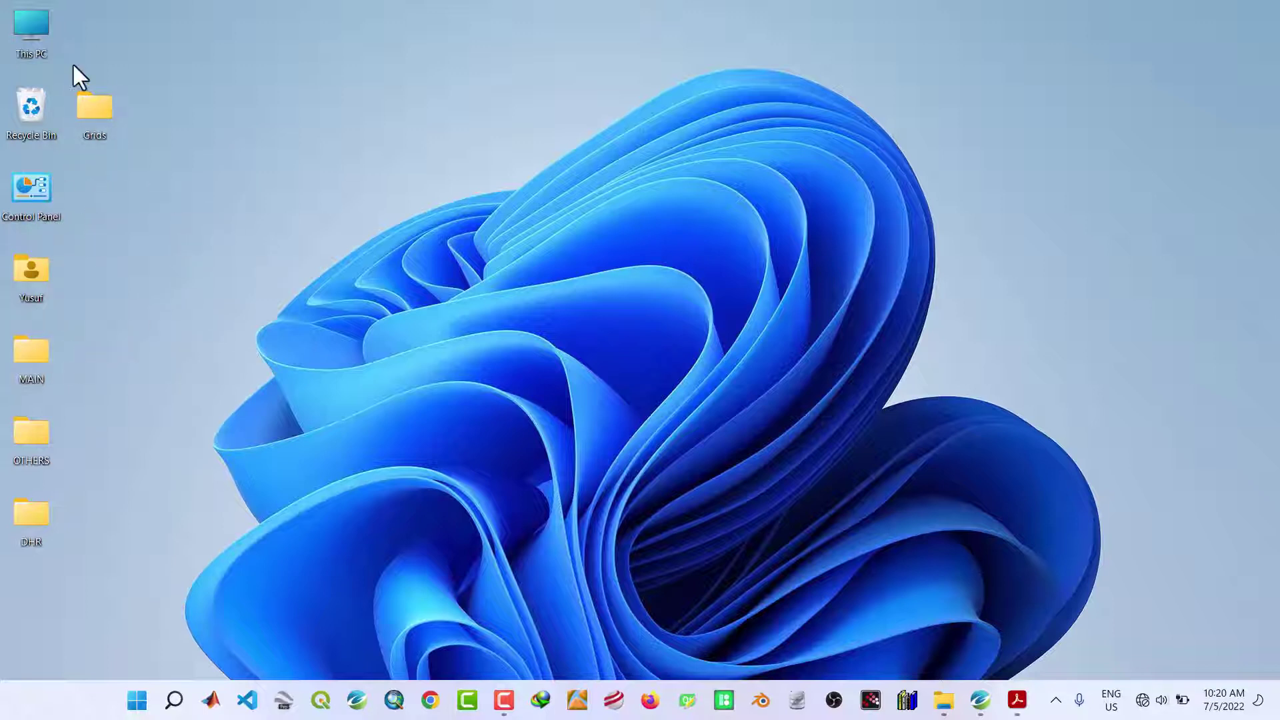
# Step: Create a new folder named 'Project 1' on the desktop
pyautogui.rightClick(203, 142)
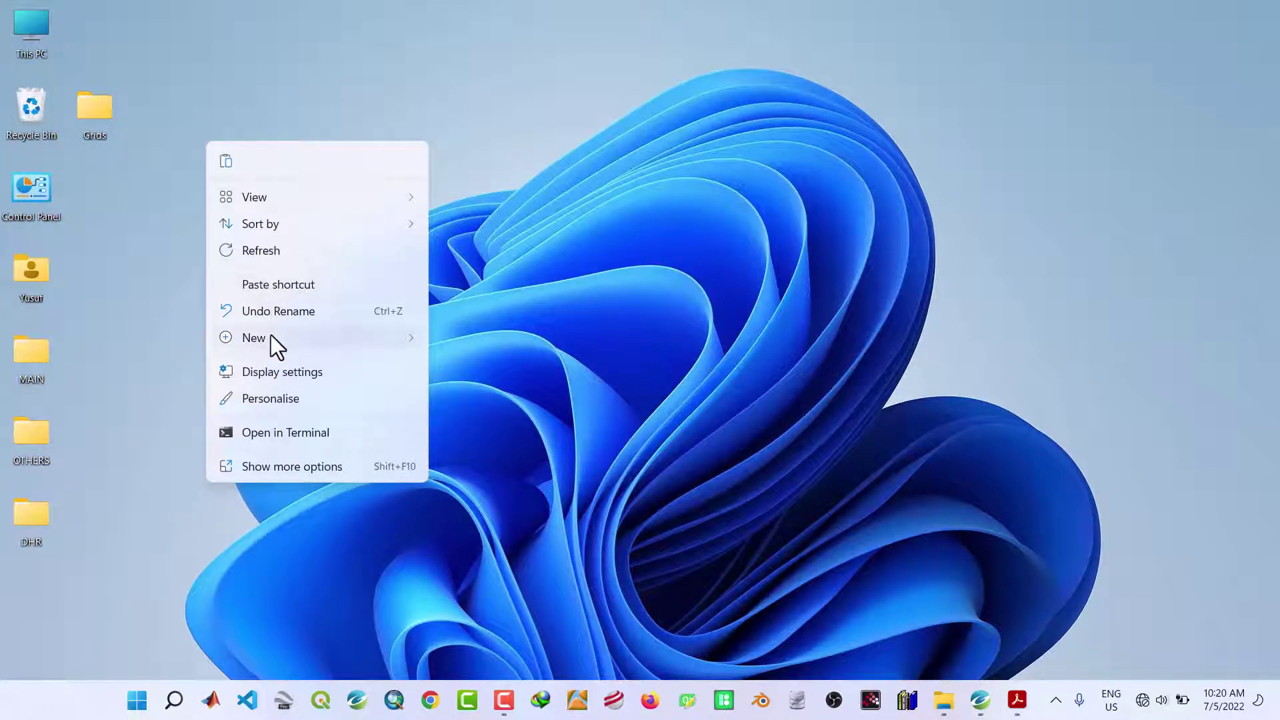
pyautogui.moveTo(271, 335)
pyautogui.click(474, 49)
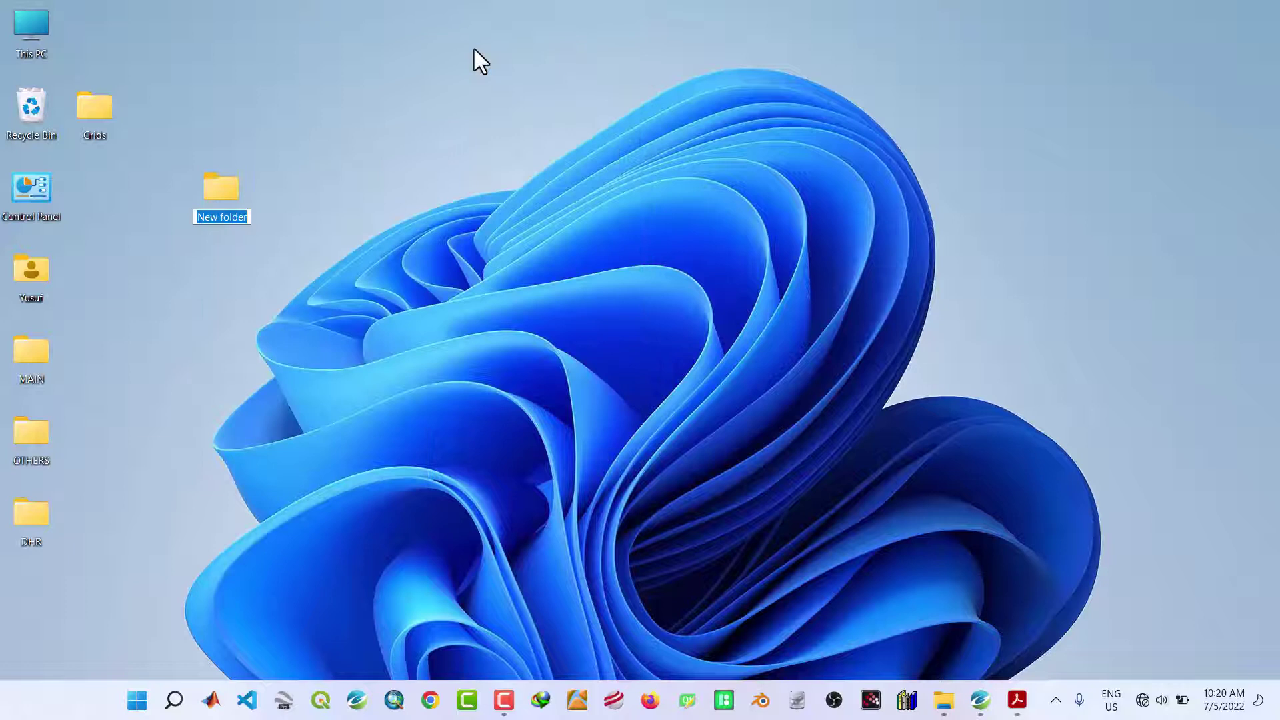
pyautogui.write('P')
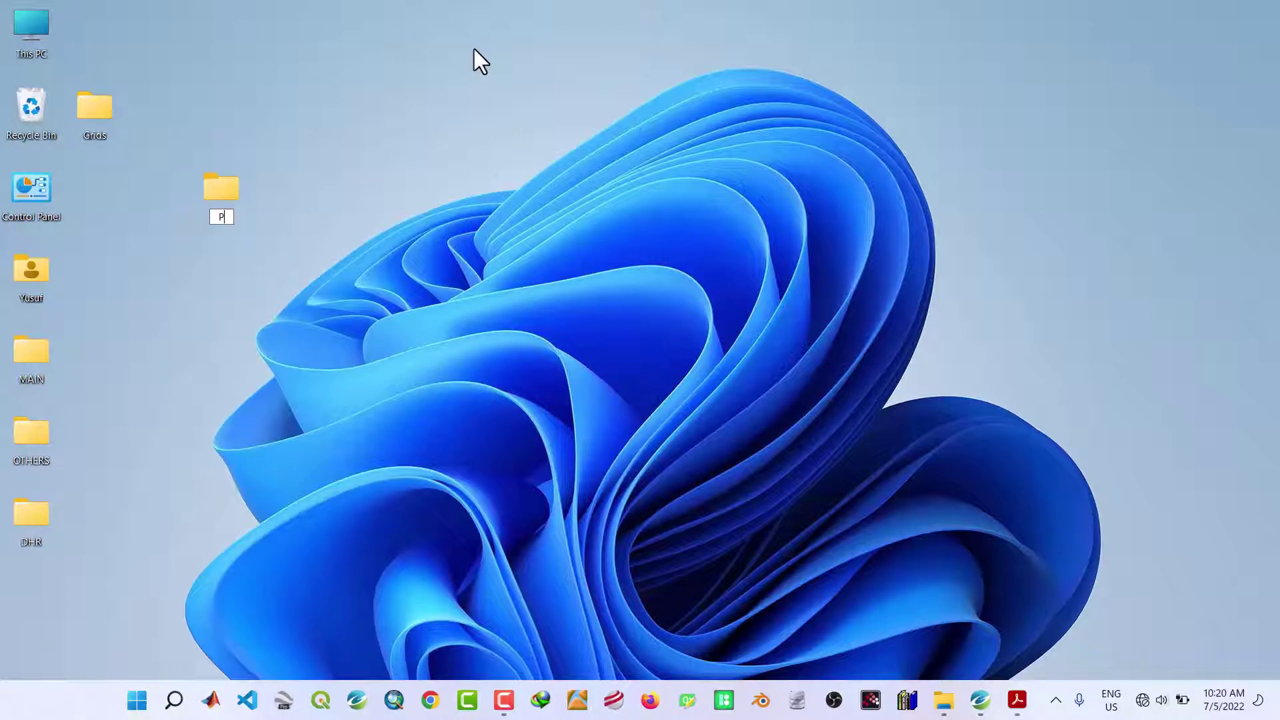
pyautogui.write('roject 1')
pyautogui.press('Return')
pyautogui.click(193, 286)
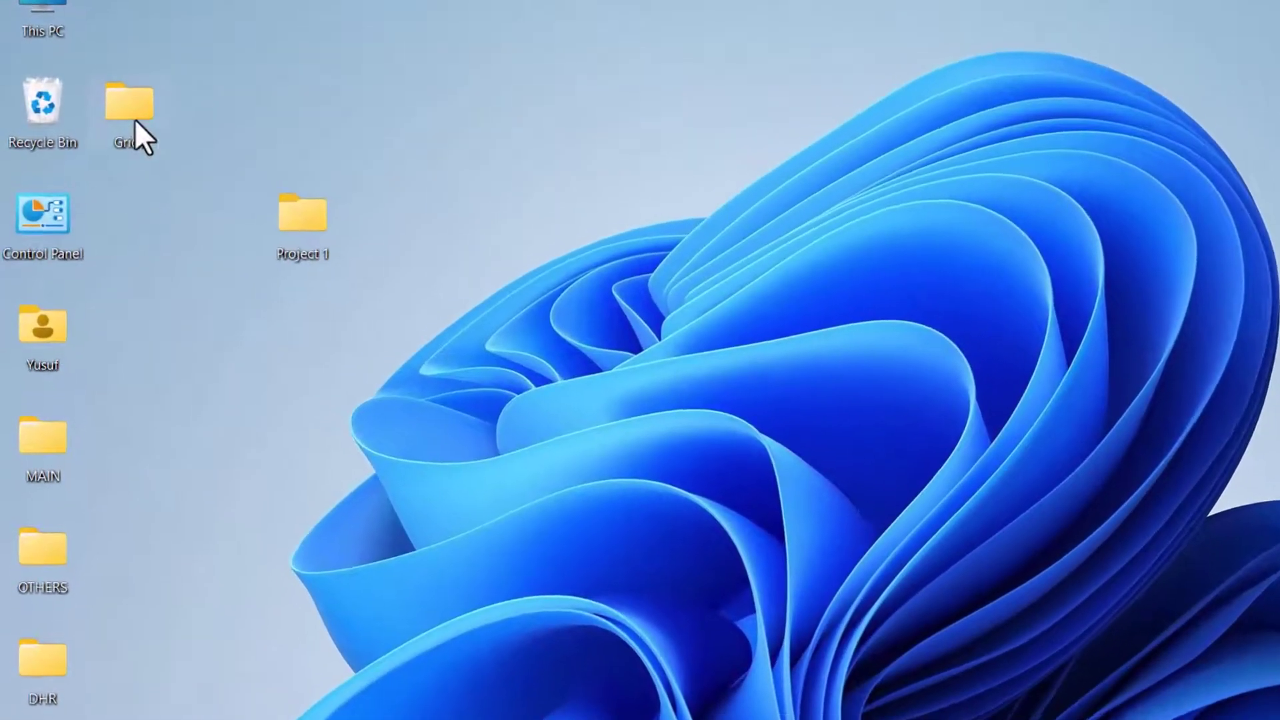
# Step: Copy the GRID_08 file from the Grids folder
pyautogui.moveTo(98, 118)
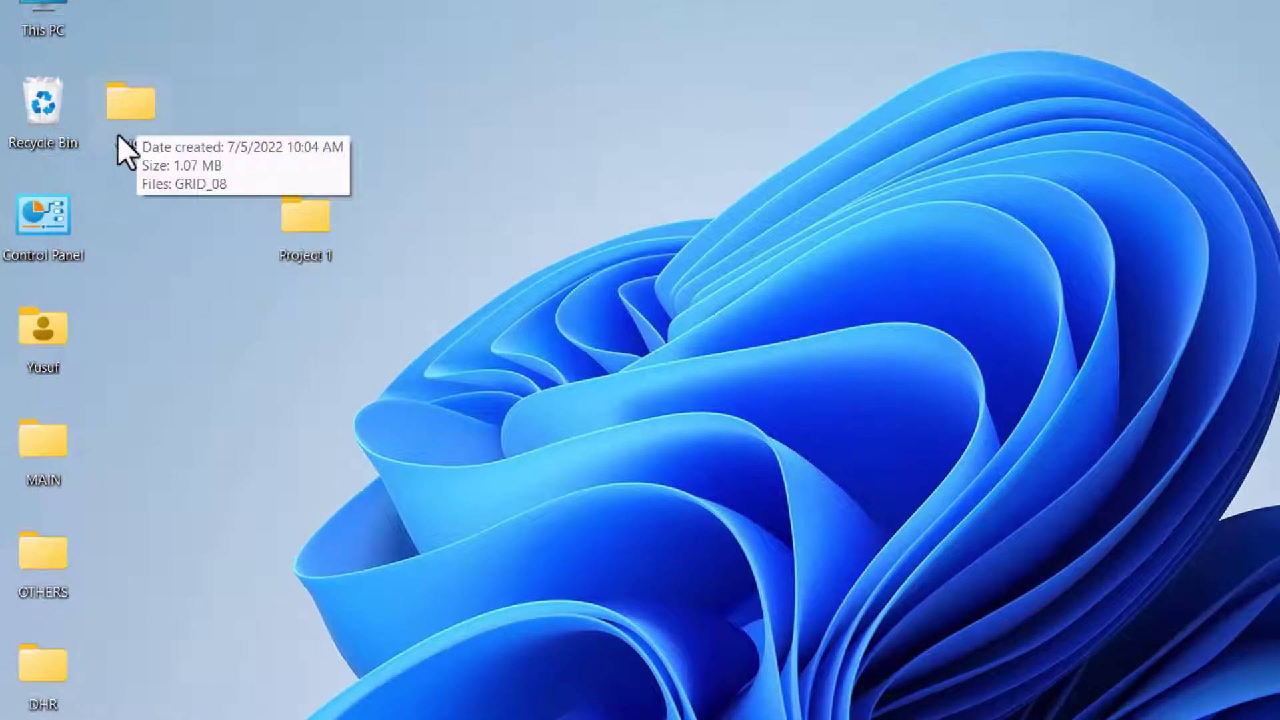
pyautogui.doubleClick(133, 106)
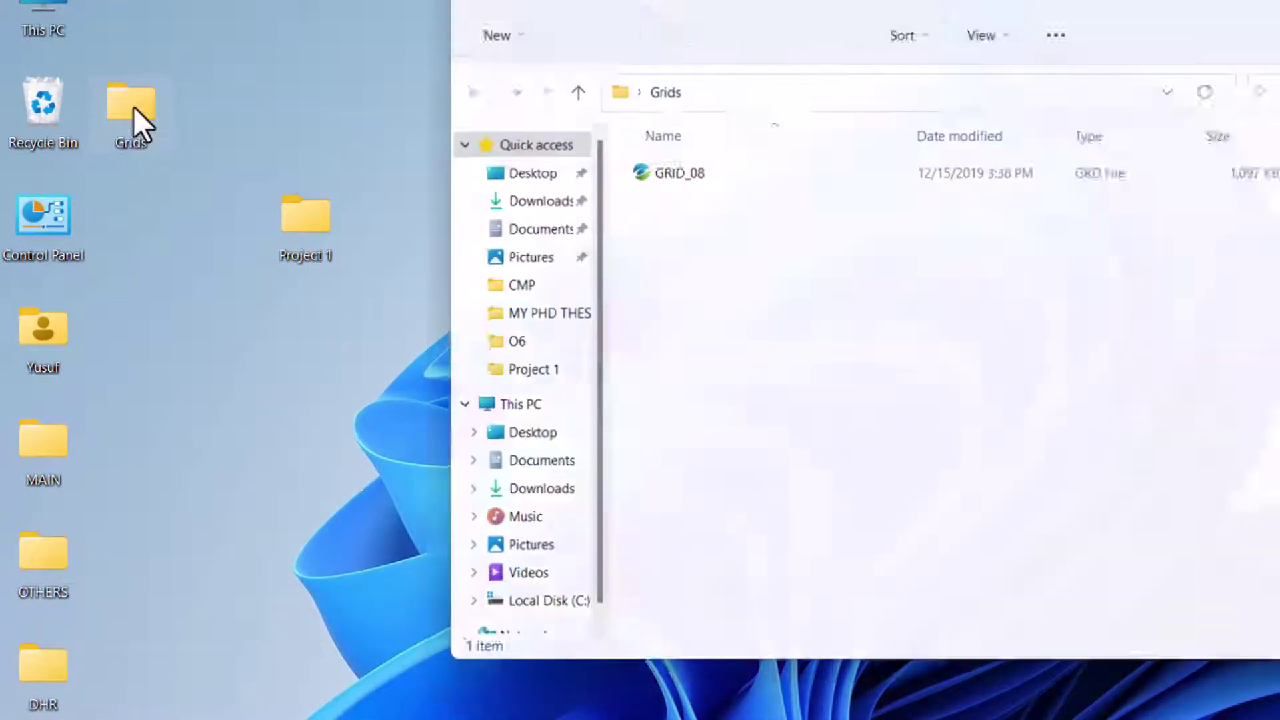
pyautogui.click(662, 170)
pyautogui.rightClick(661, 170)
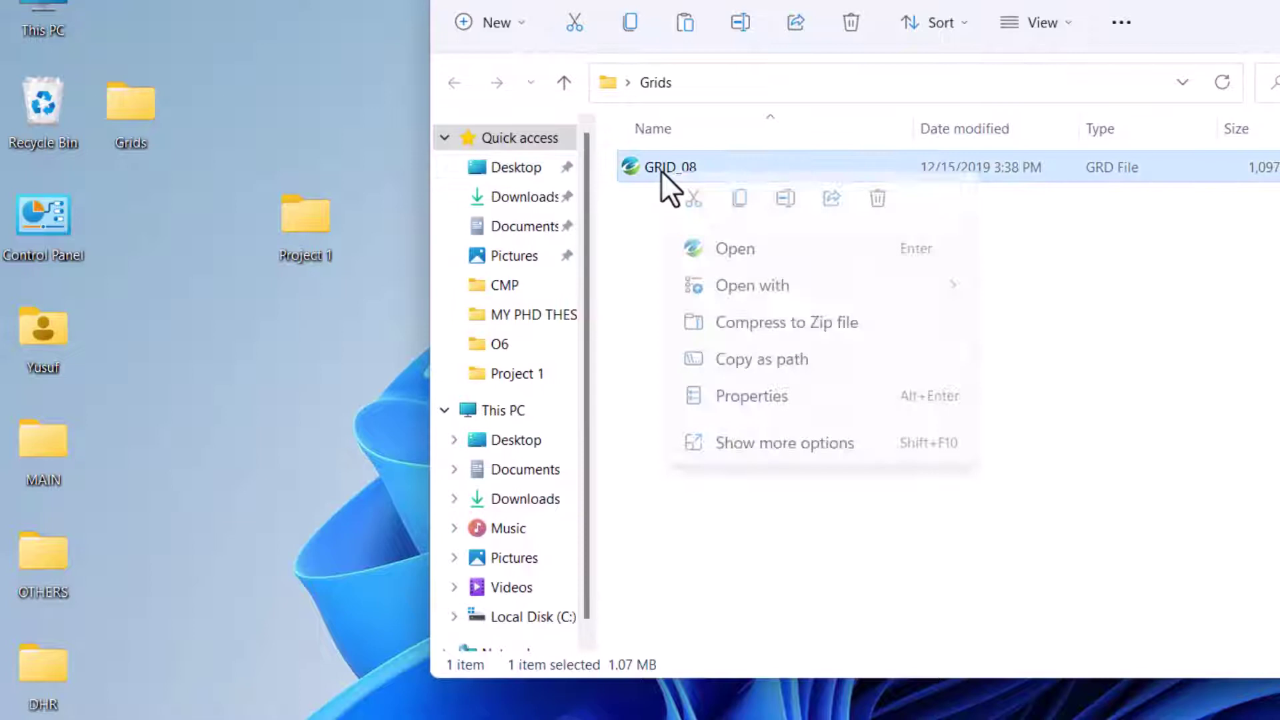
pyautogui.click(740, 200)
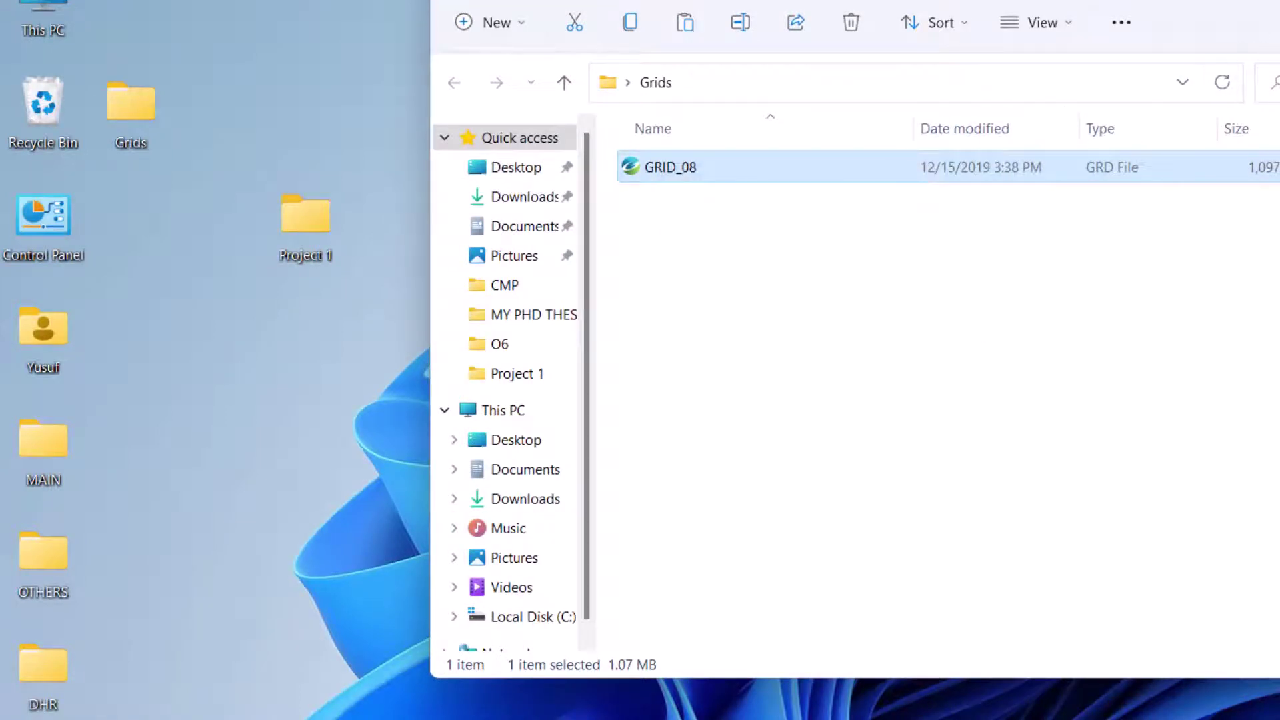
# Step: Paste GRID_08 into the empty Project 1 folder
pyautogui.click(1254, 3)
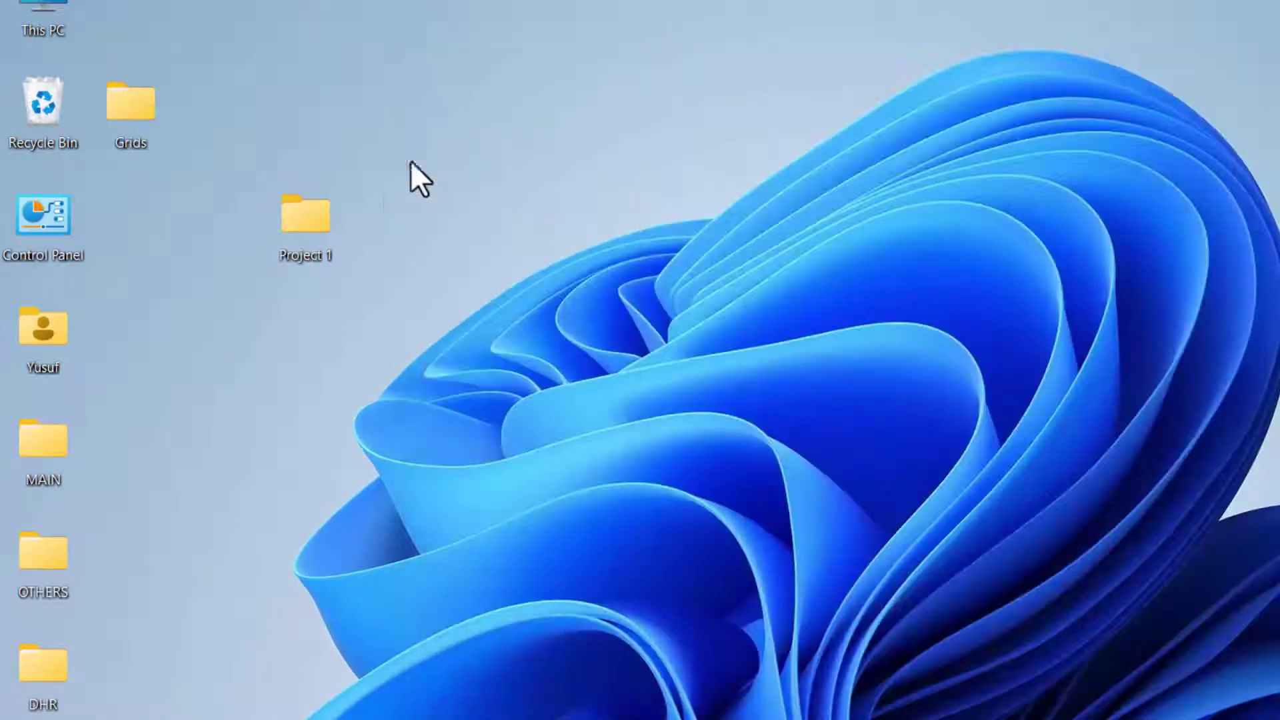
pyautogui.doubleClick(308, 223)
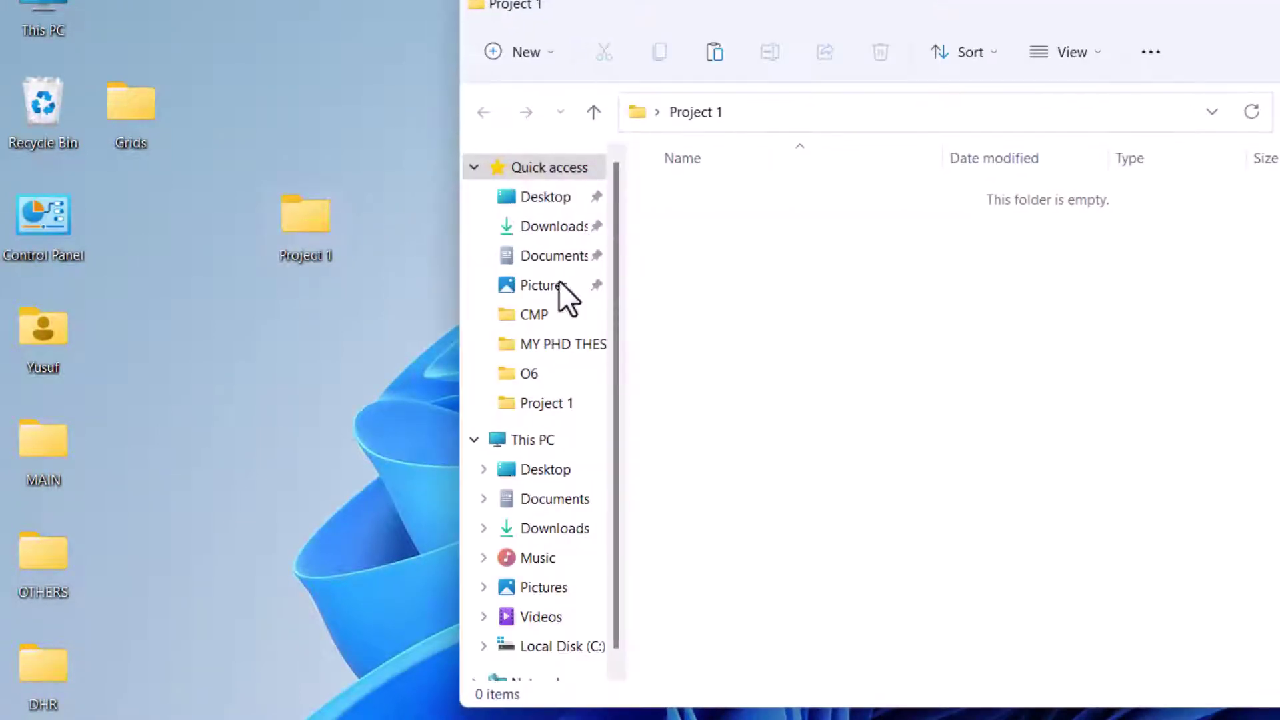
pyautogui.rightClick(760, 216)
pyautogui.click(791, 242)
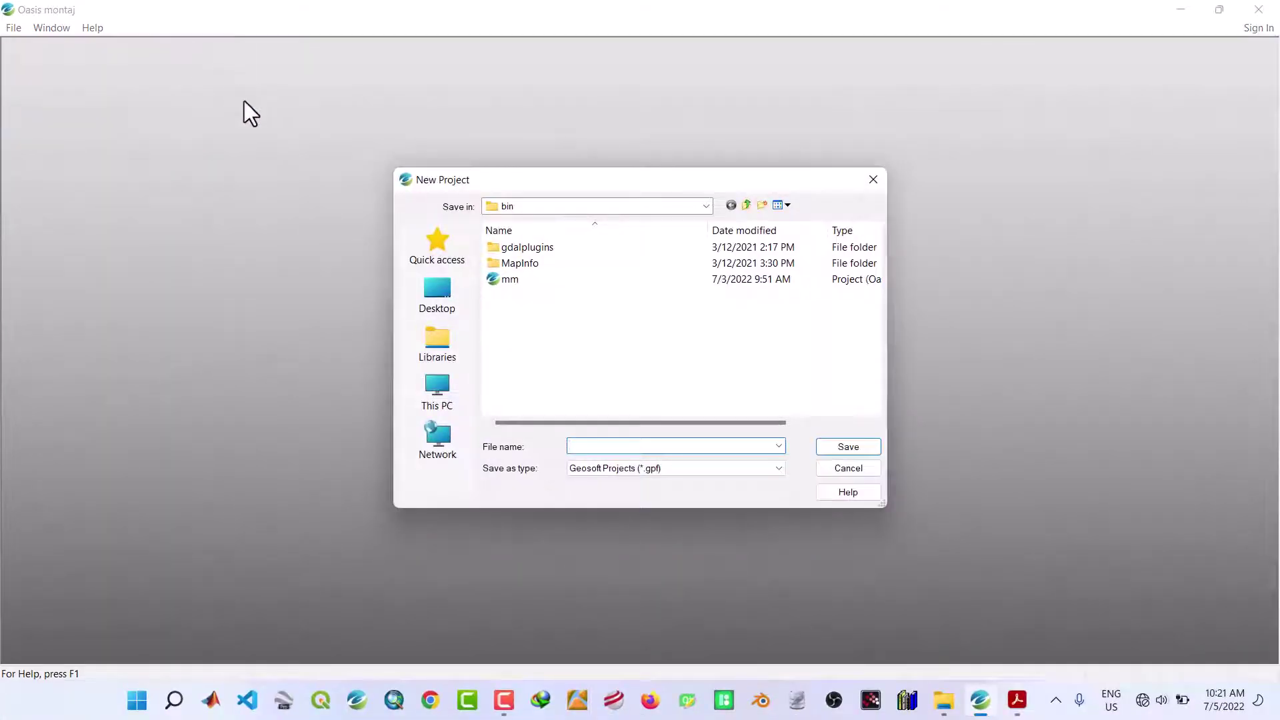
# Step: Save the new Oasis montaj project as 'app' inside the desktop's Project 1 folder
pyautogui.click(450, 297)
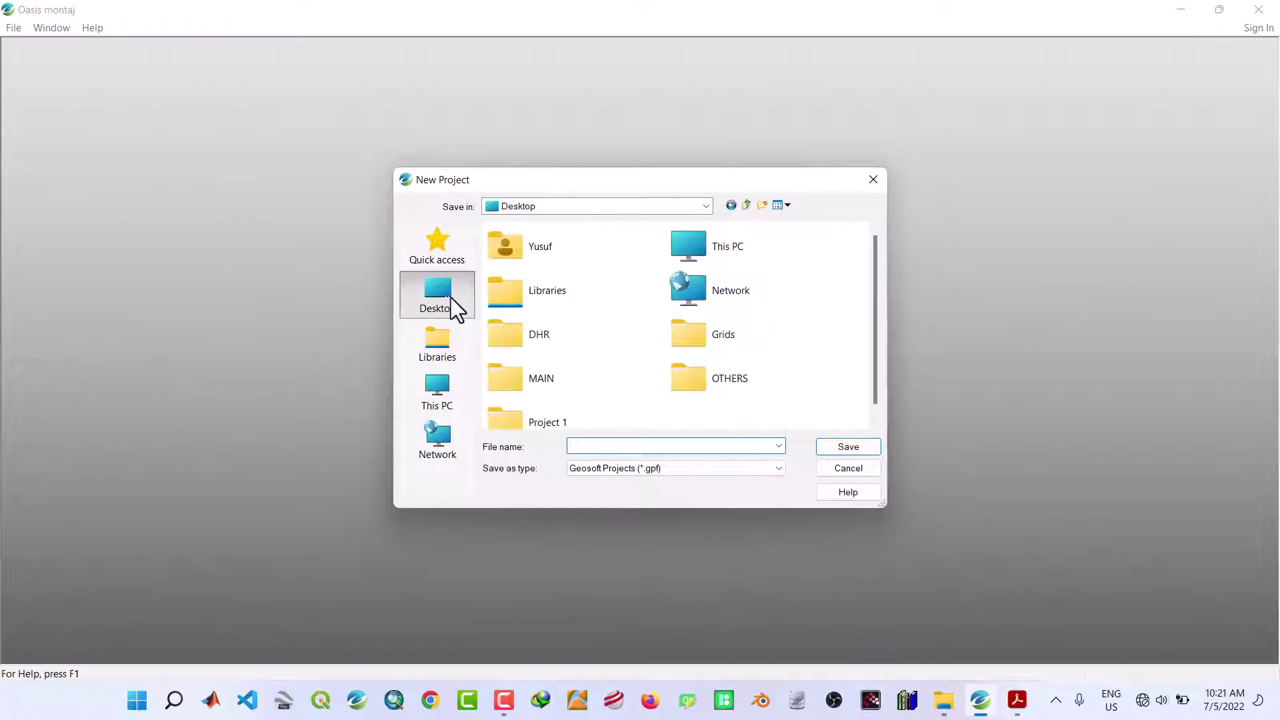
pyautogui.moveTo(878, 354); pyautogui.dragTo(873, 408)
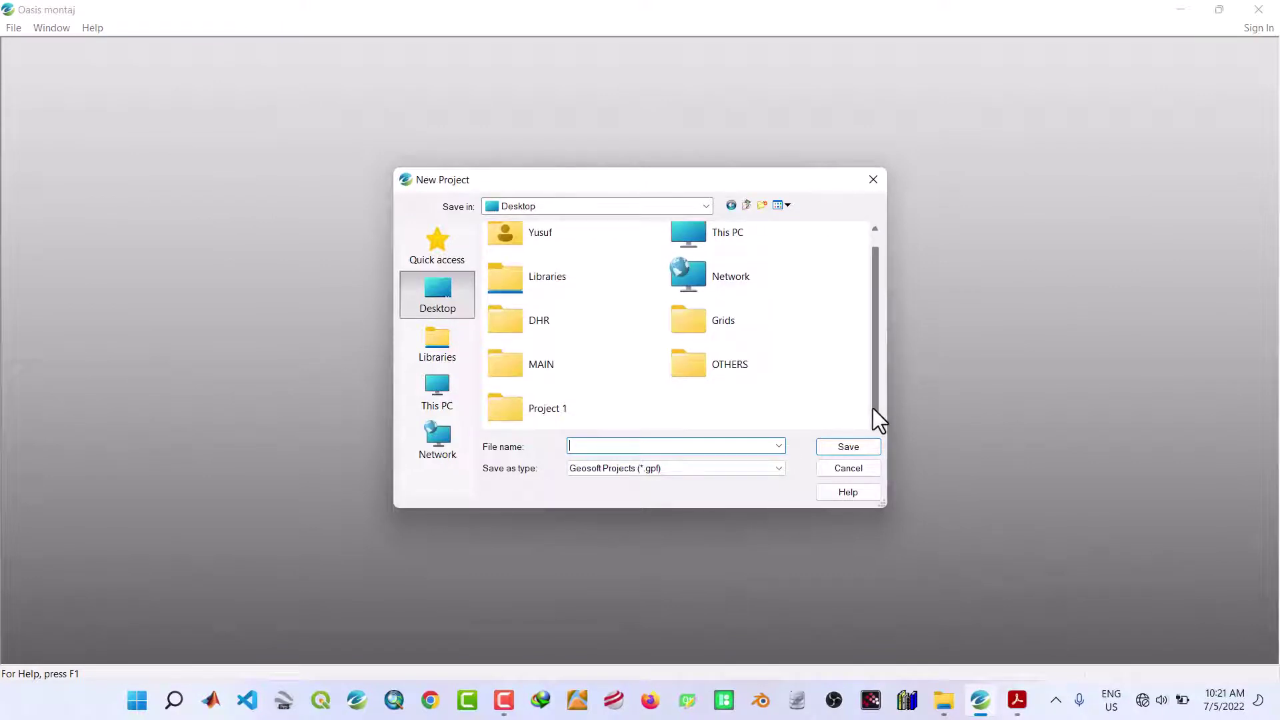
pyautogui.doubleClick(540, 413)
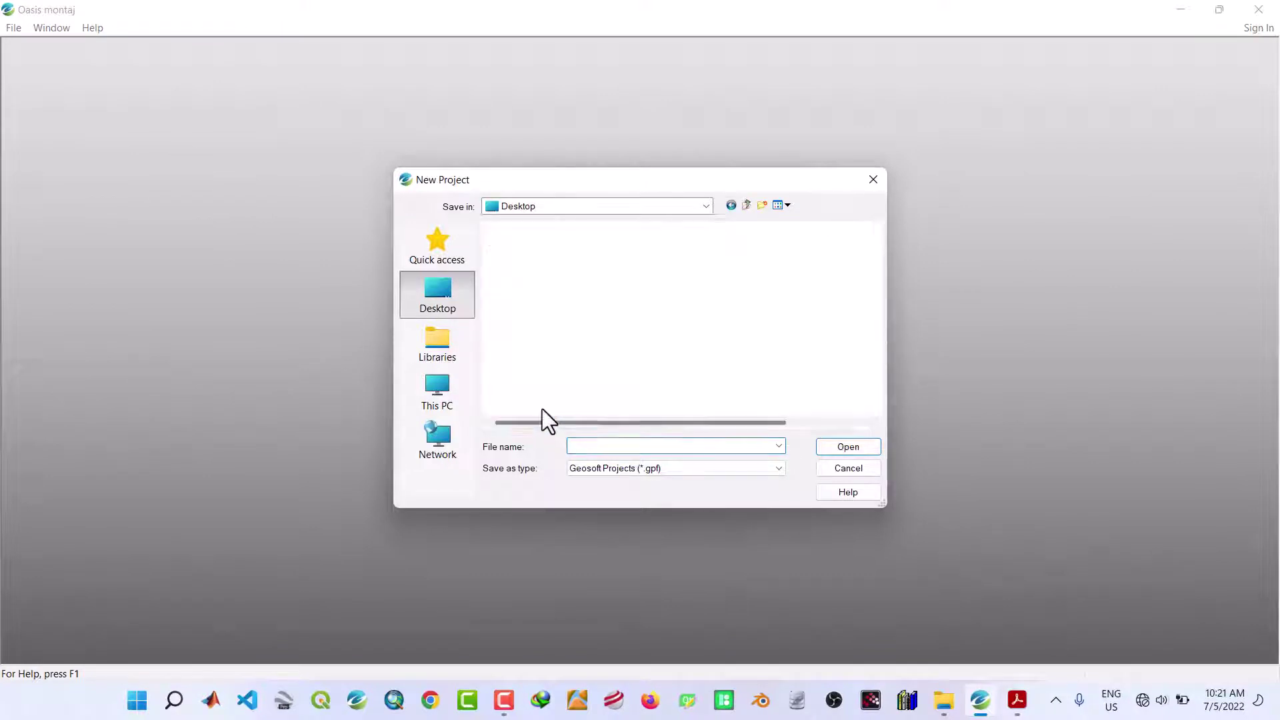
pyautogui.click(586, 446)
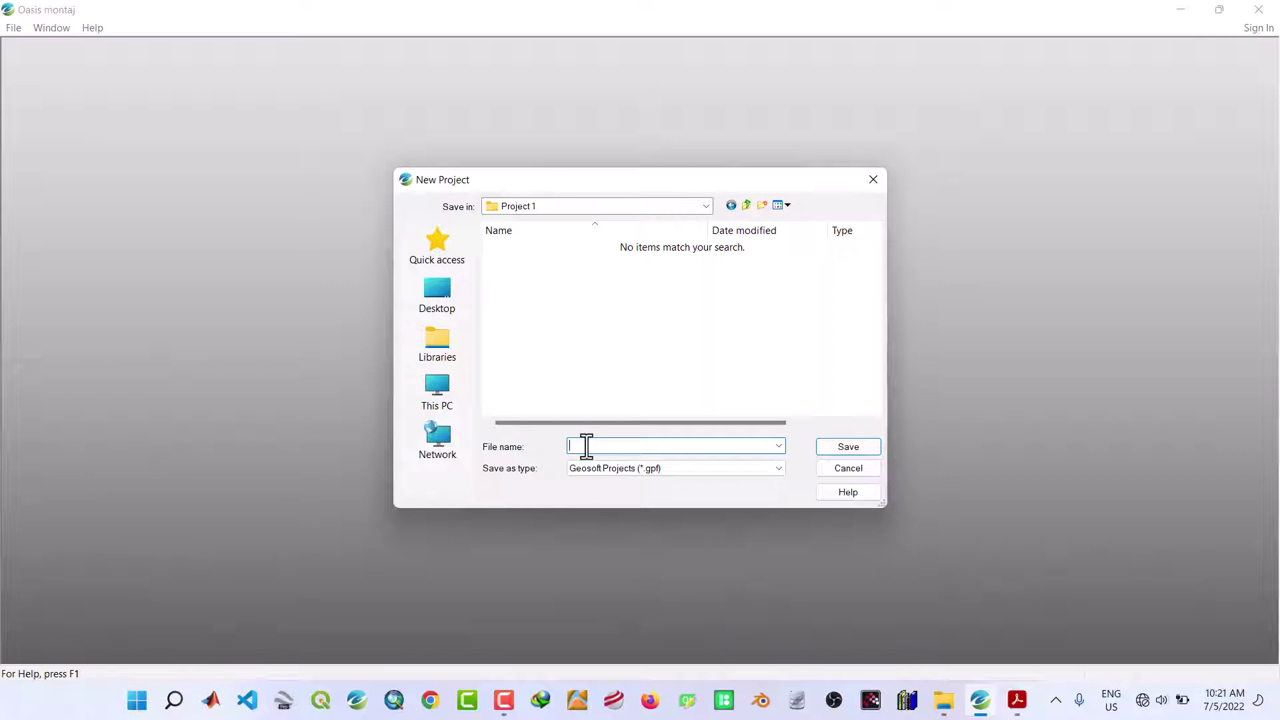
pyautogui.write('app')
pyautogui.click(857, 446)
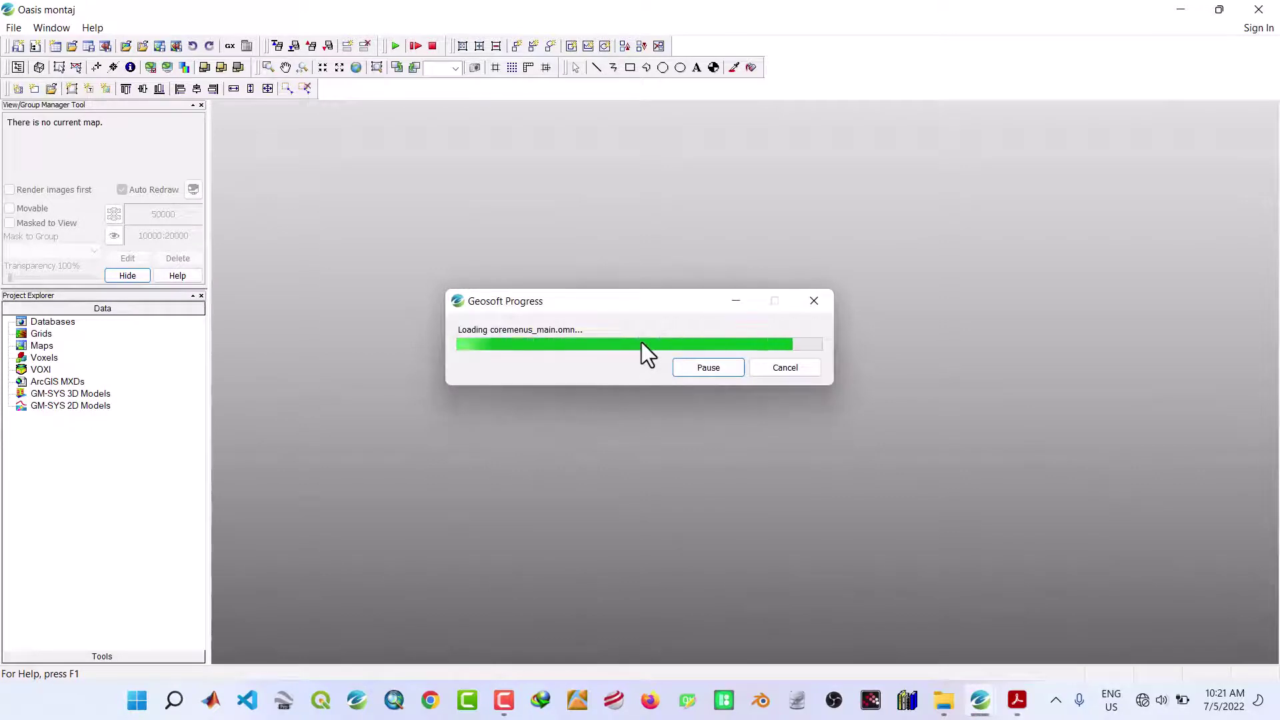
# Step: Close the View/Group Manager panel and add GRID_08 to the project's Grids
pyautogui.click(201, 105)
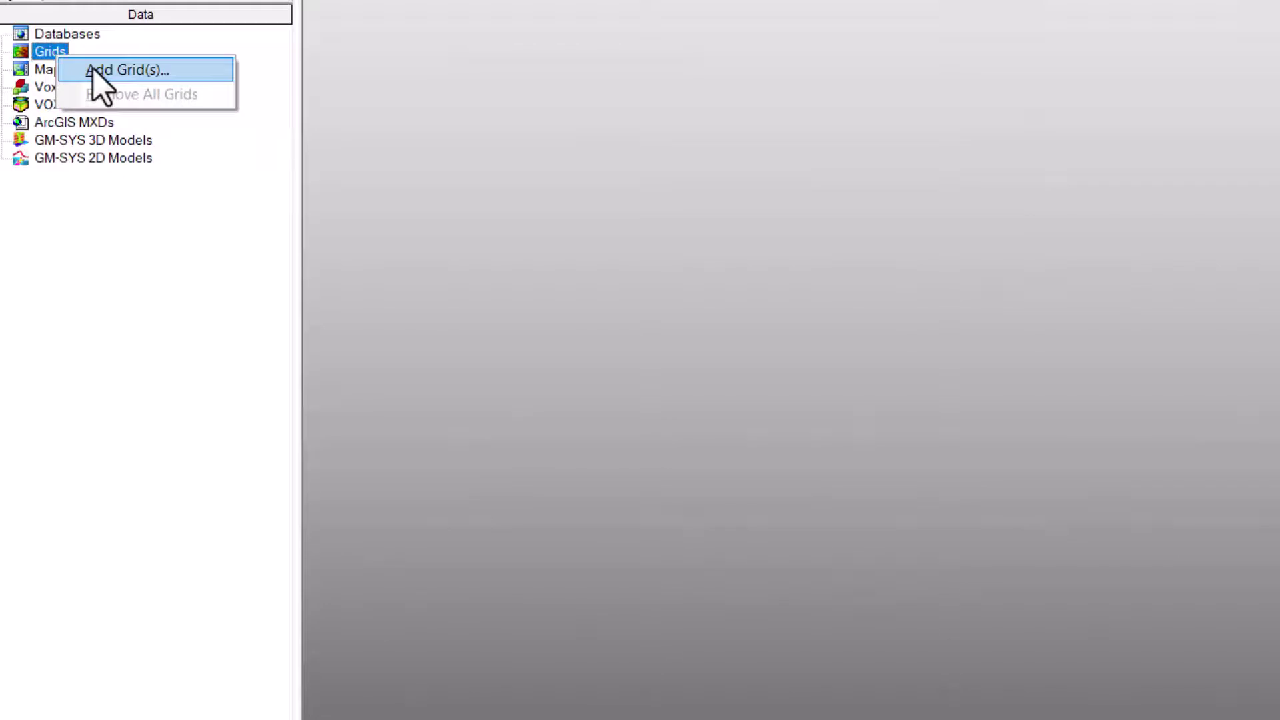
pyautogui.click(93, 68)
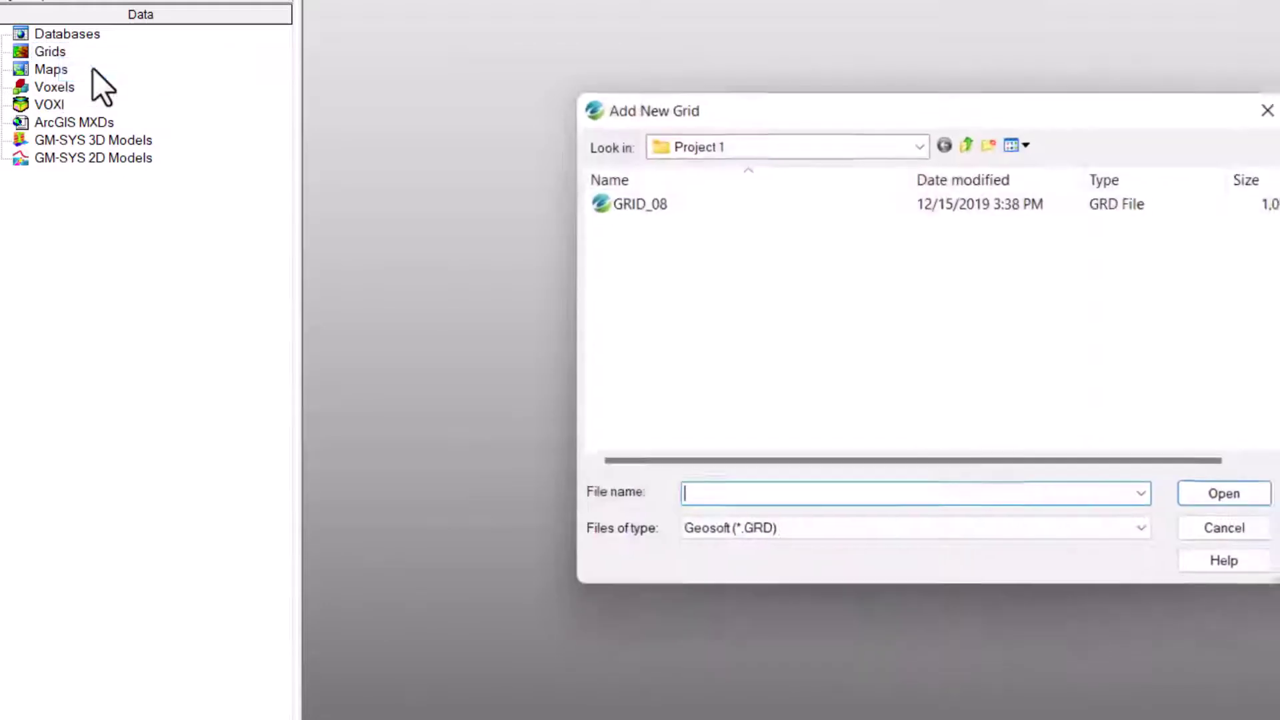
pyautogui.click(644, 204)
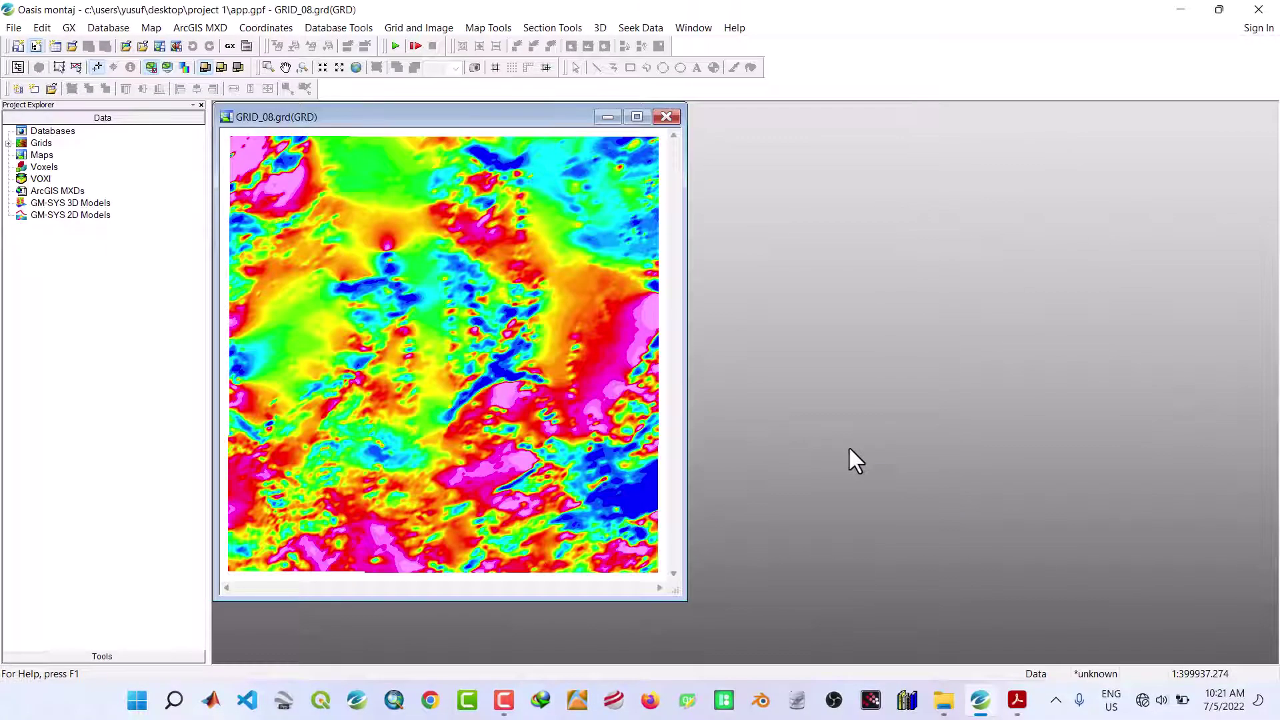
# Step: Maximise the GRID_08 window and zoom to the grid's full extent
pyautogui.click(637, 118)
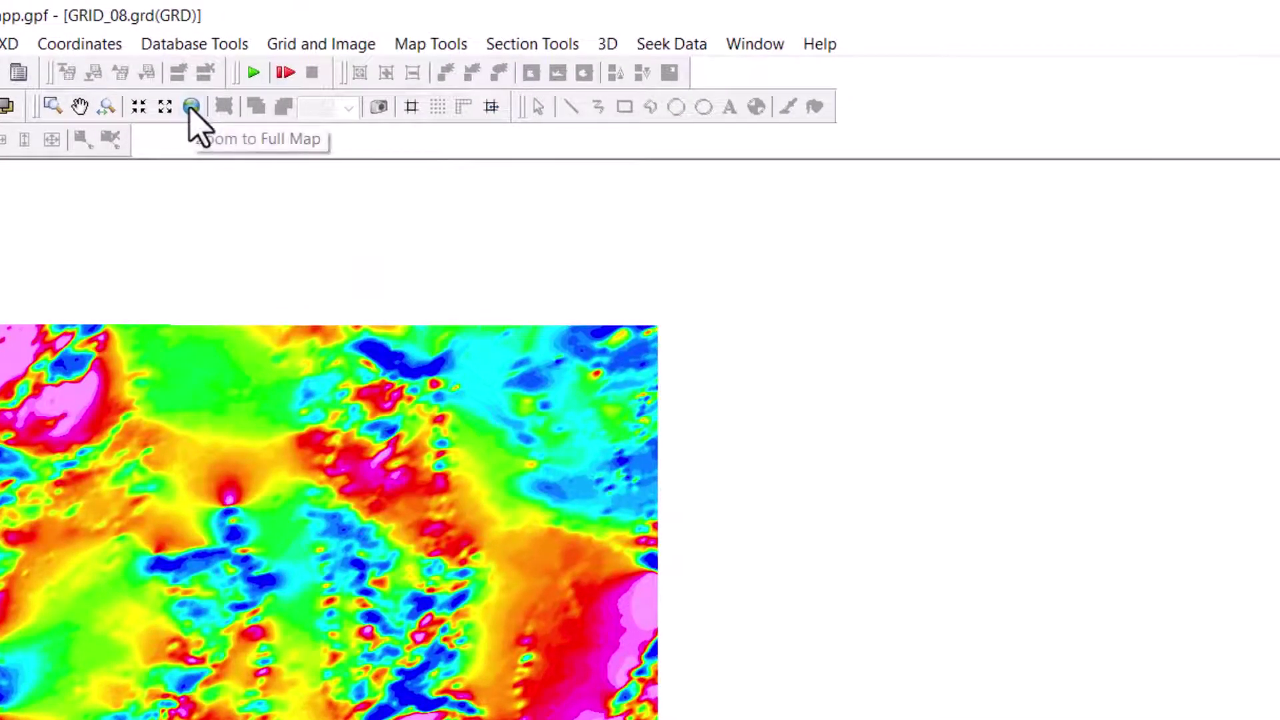
pyautogui.click(191, 107)
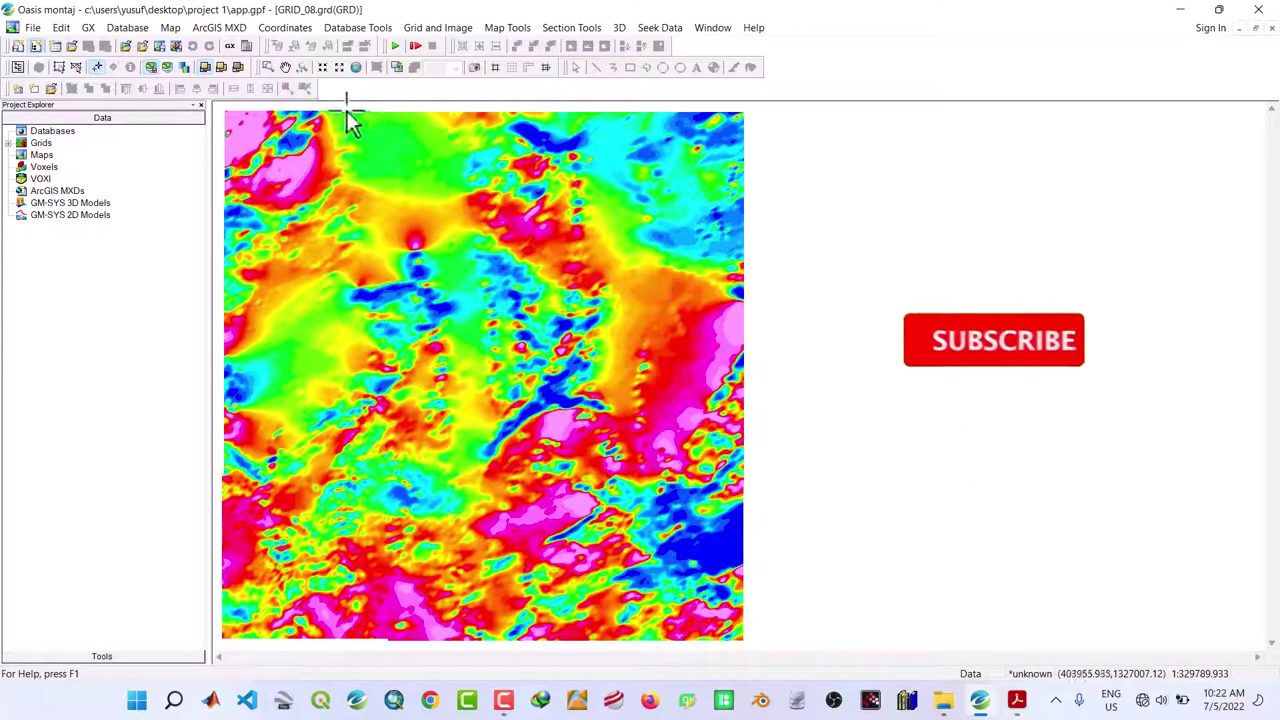
# Step: Read the aeromagnetic survey spec PDF through the plotting specifications to the Magnetic Index Map
pyautogui.click(1018, 709)
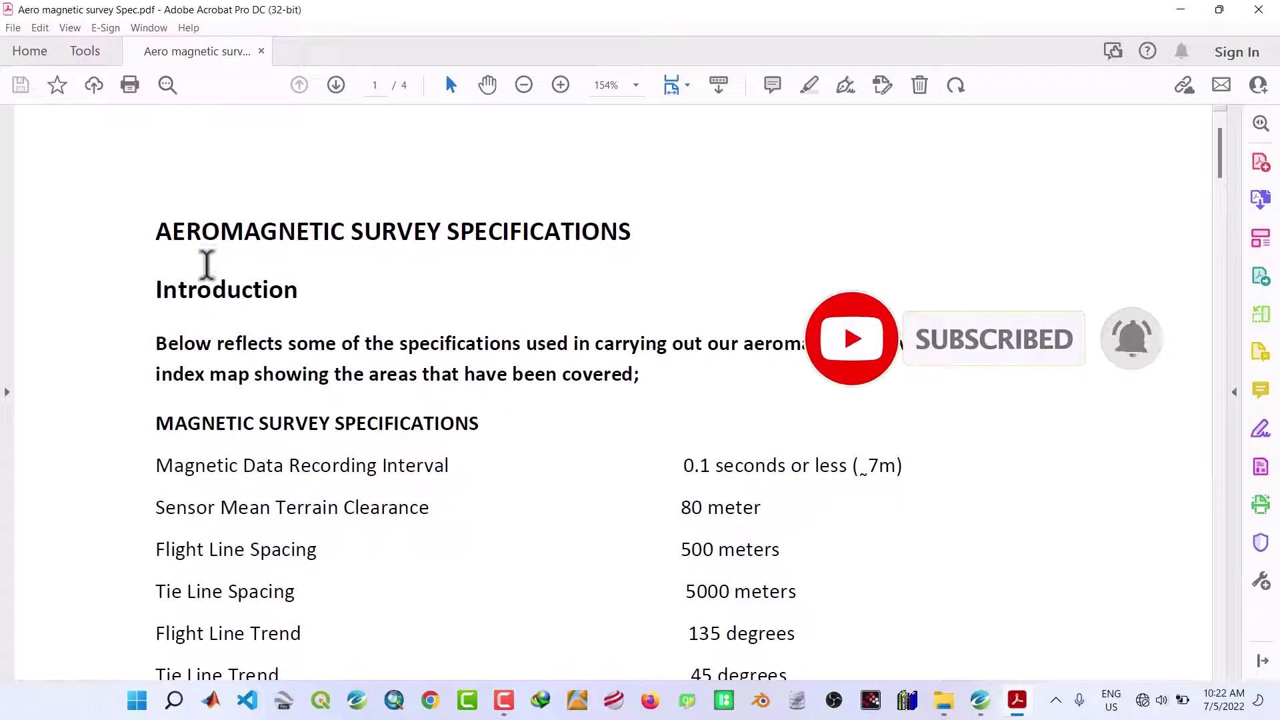
pyautogui.scroll(-2, 192, 317)
pyautogui.scroll(2, 192, 322)
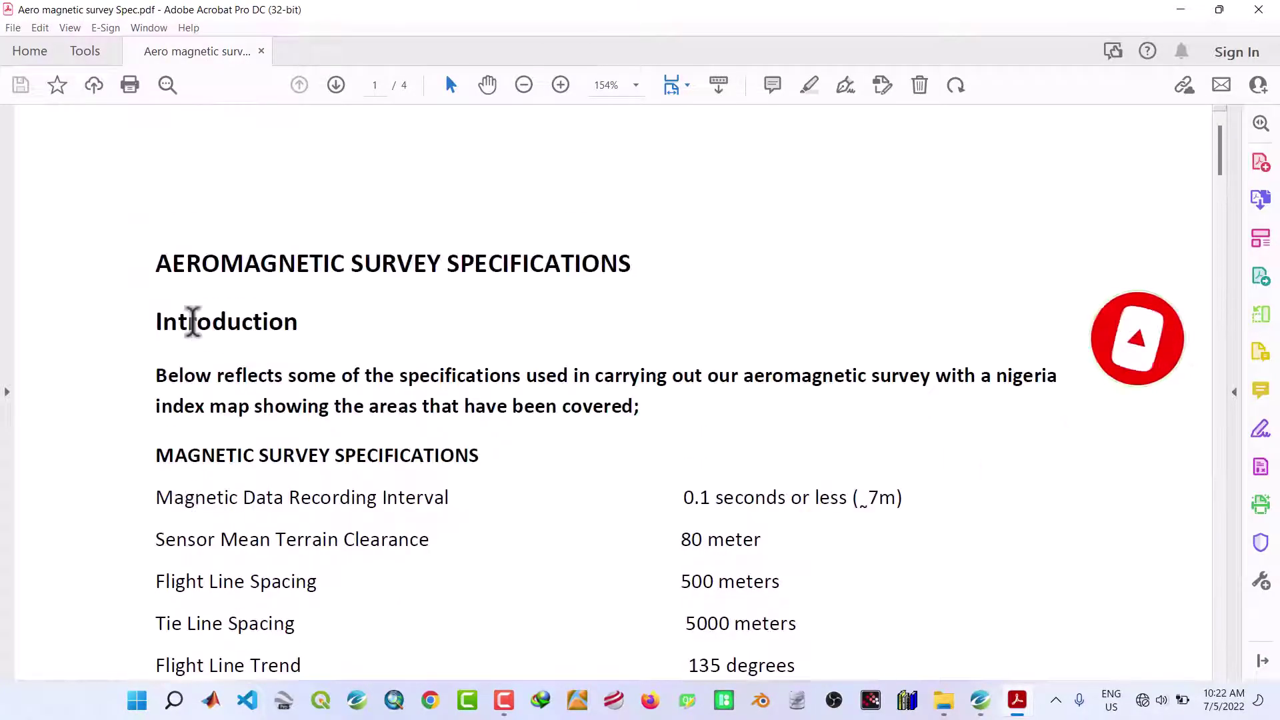
pyautogui.scroll(-11, 192, 322)
pyautogui.scroll(-20, 192, 323)
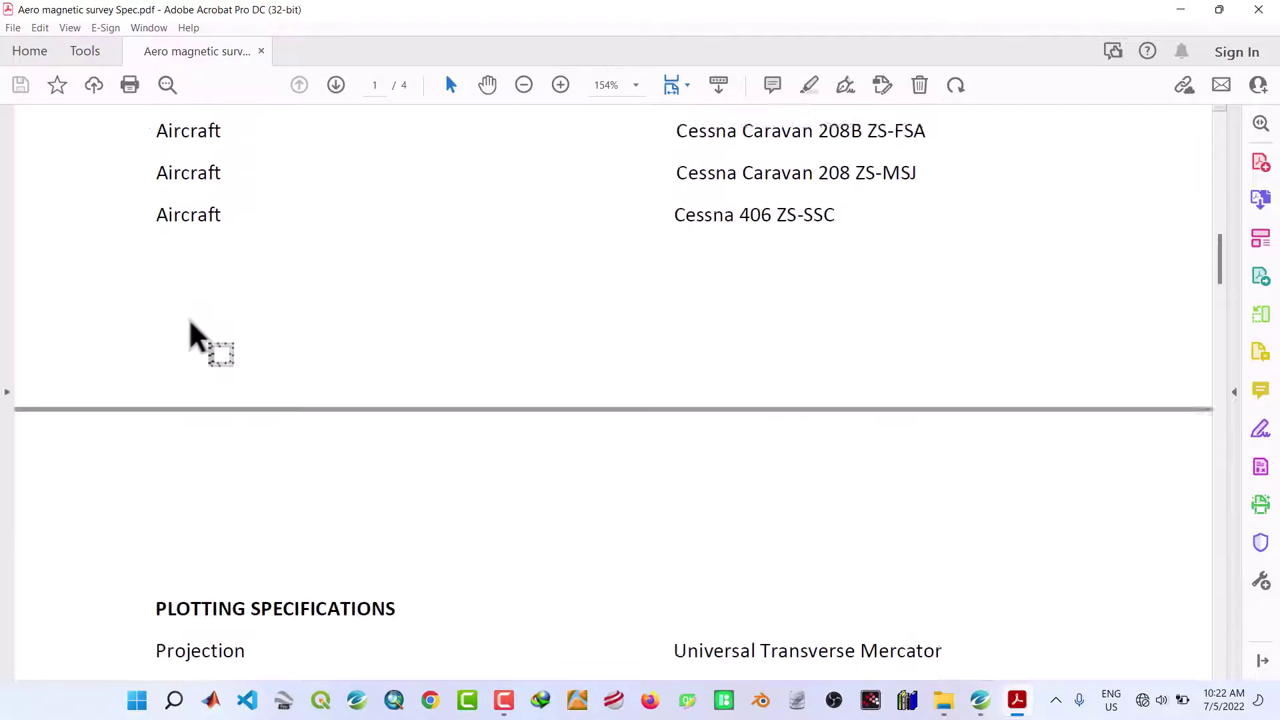
pyautogui.scroll(-20, 191, 334)
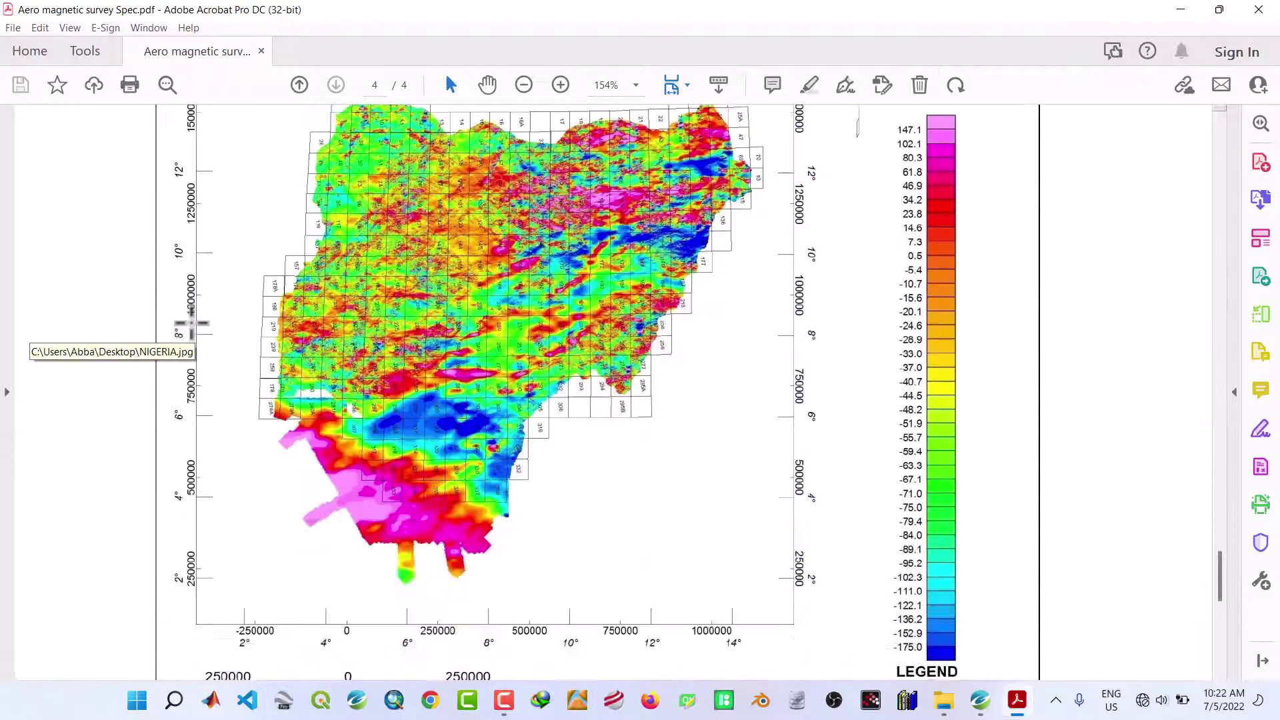
pyautogui.scroll(1, 191, 323)
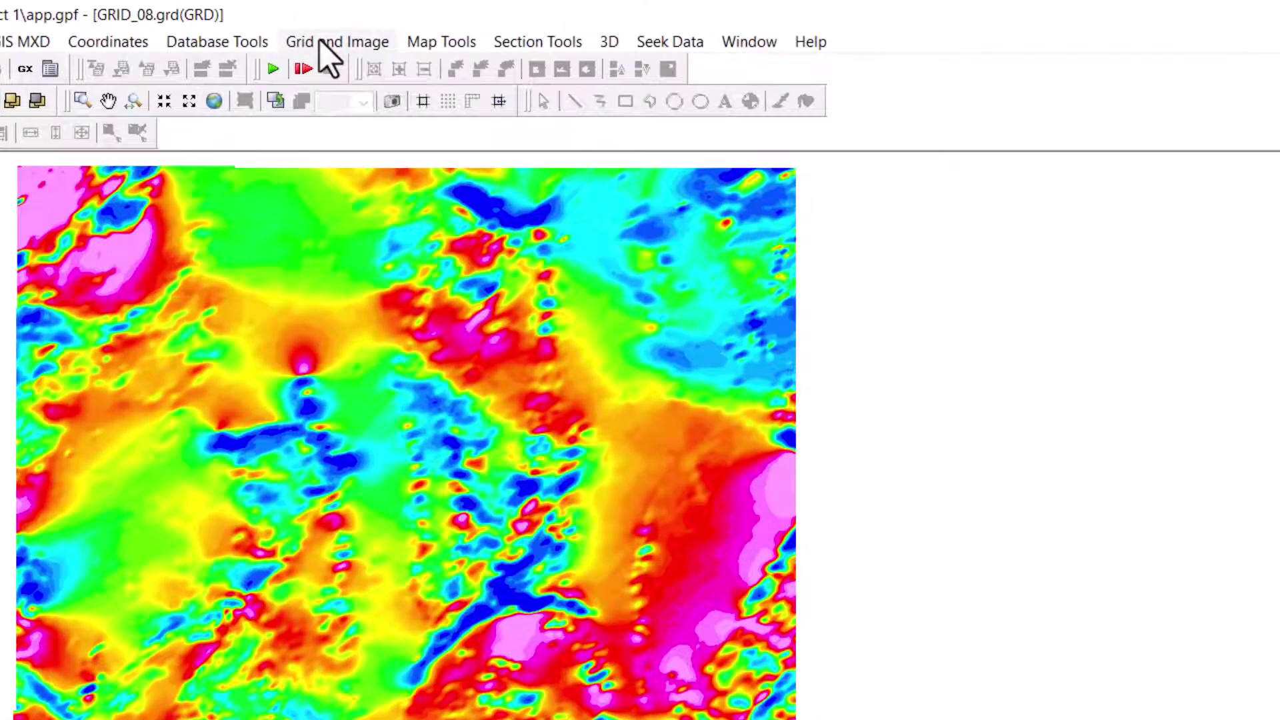
# Step: Launch Grid and Image > Utilities > Reproject Grid File(s)
pyautogui.click(337, 44)
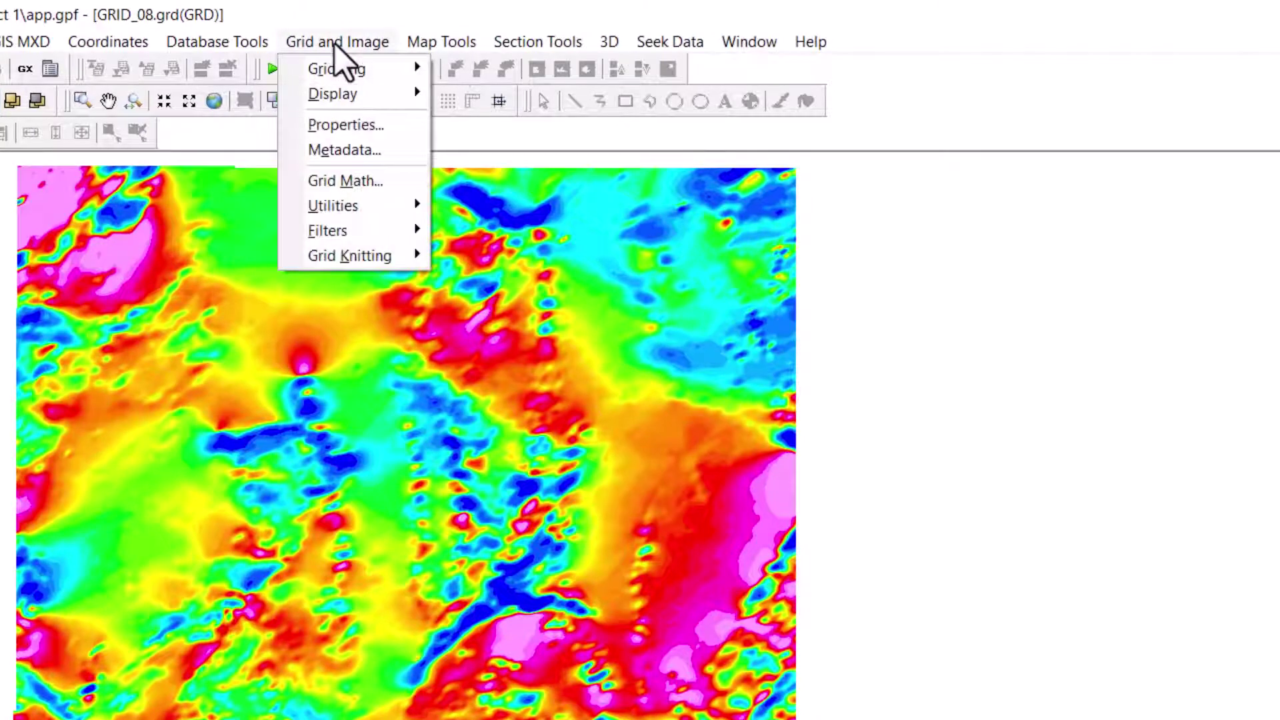
pyautogui.click(333, 205)
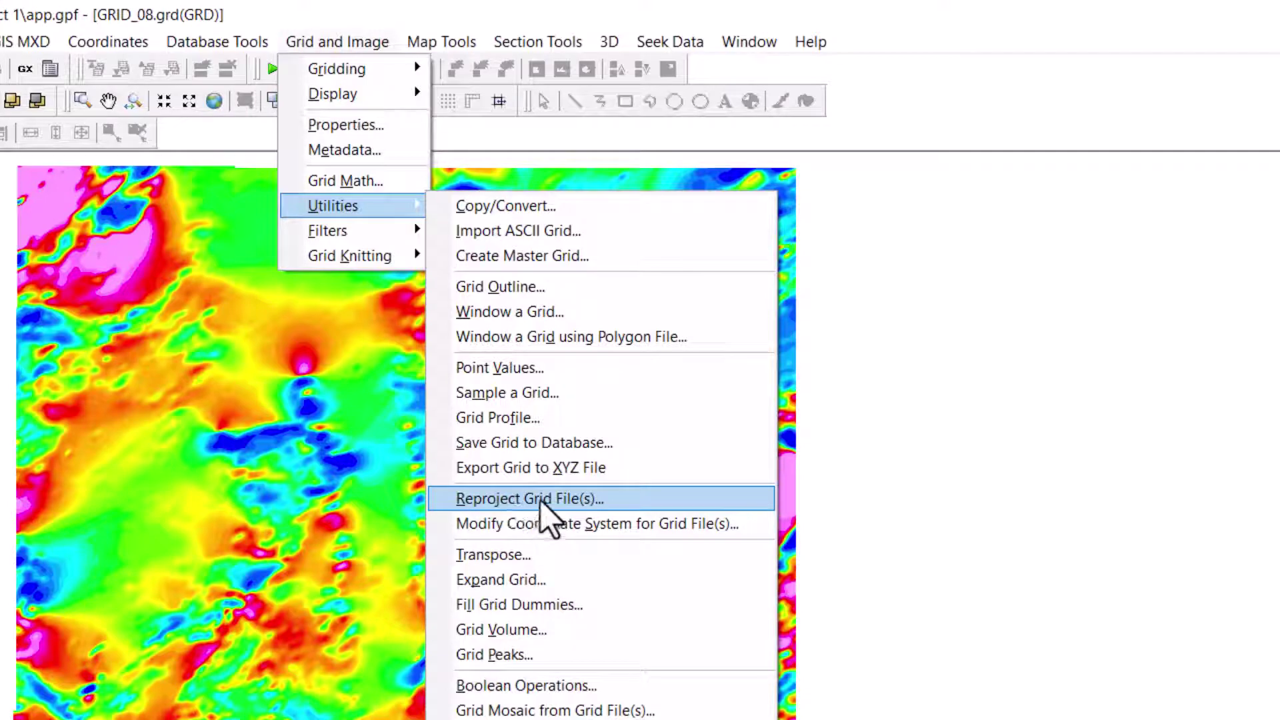
pyautogui.click(542, 502)
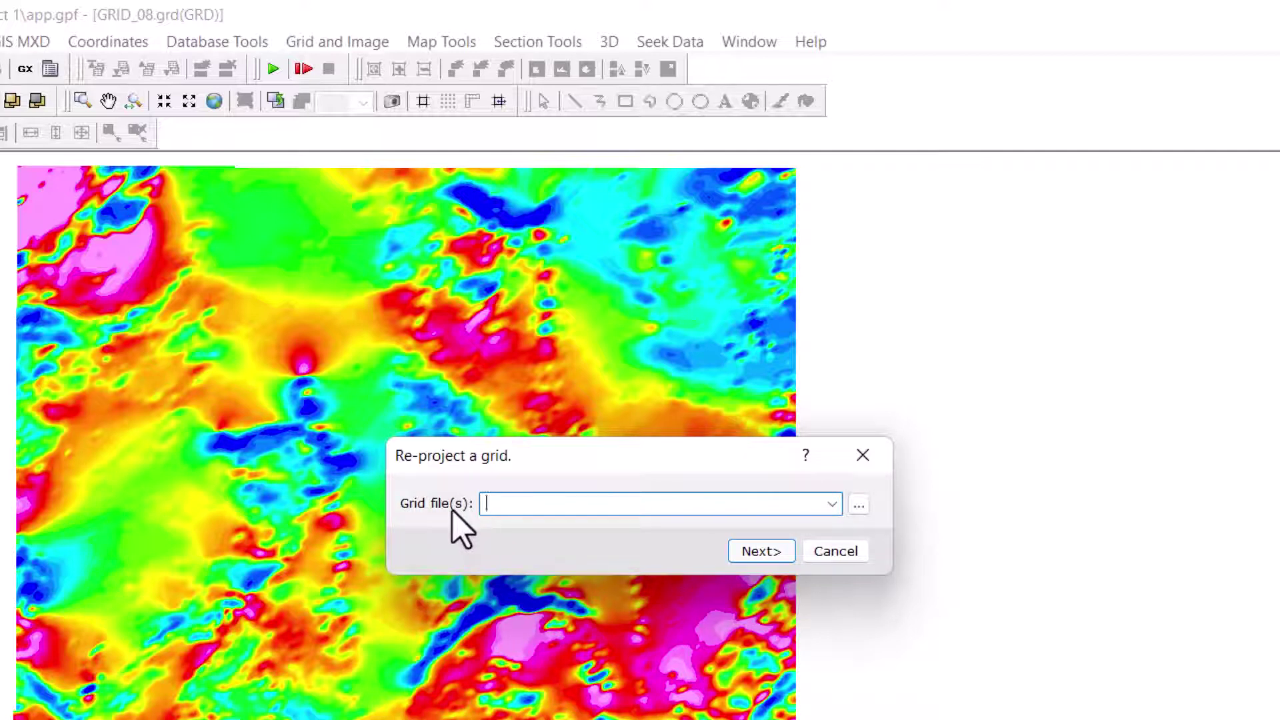
# Step: Select GRID_08.grd as the grid file to reproject
pyautogui.click(832, 505)
pyautogui.click(652, 525)
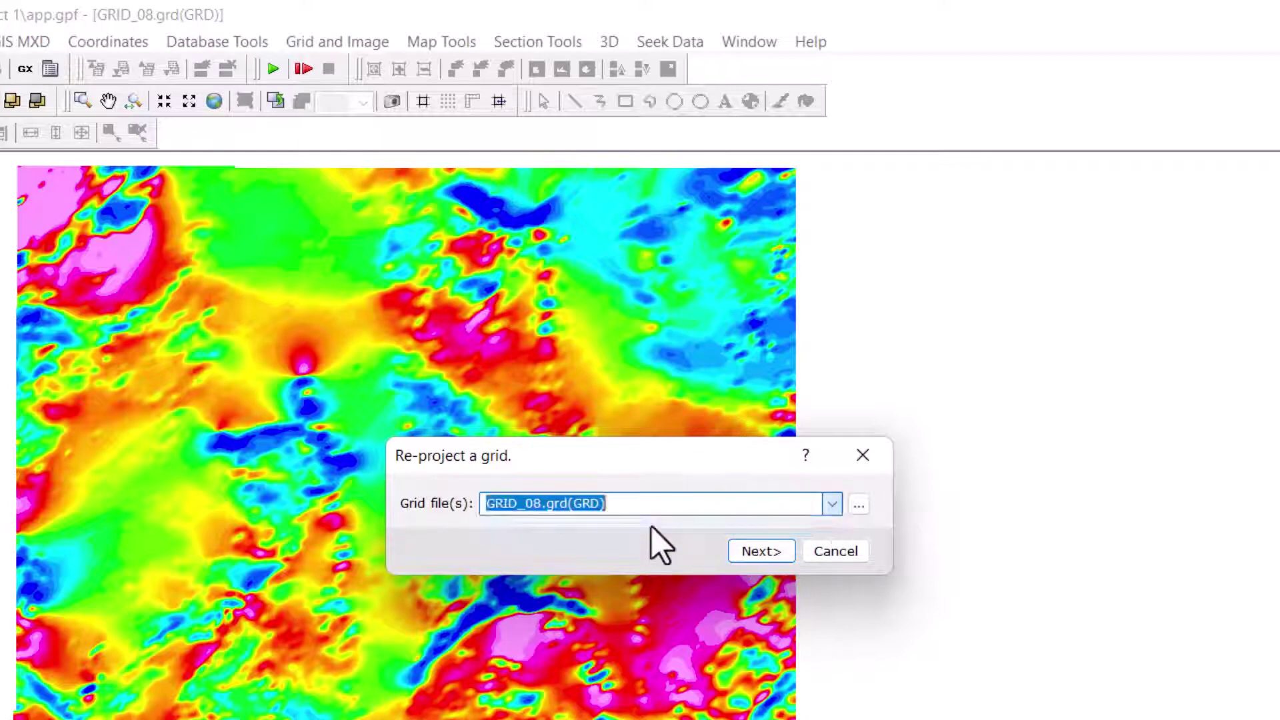
pyautogui.click(783, 545)
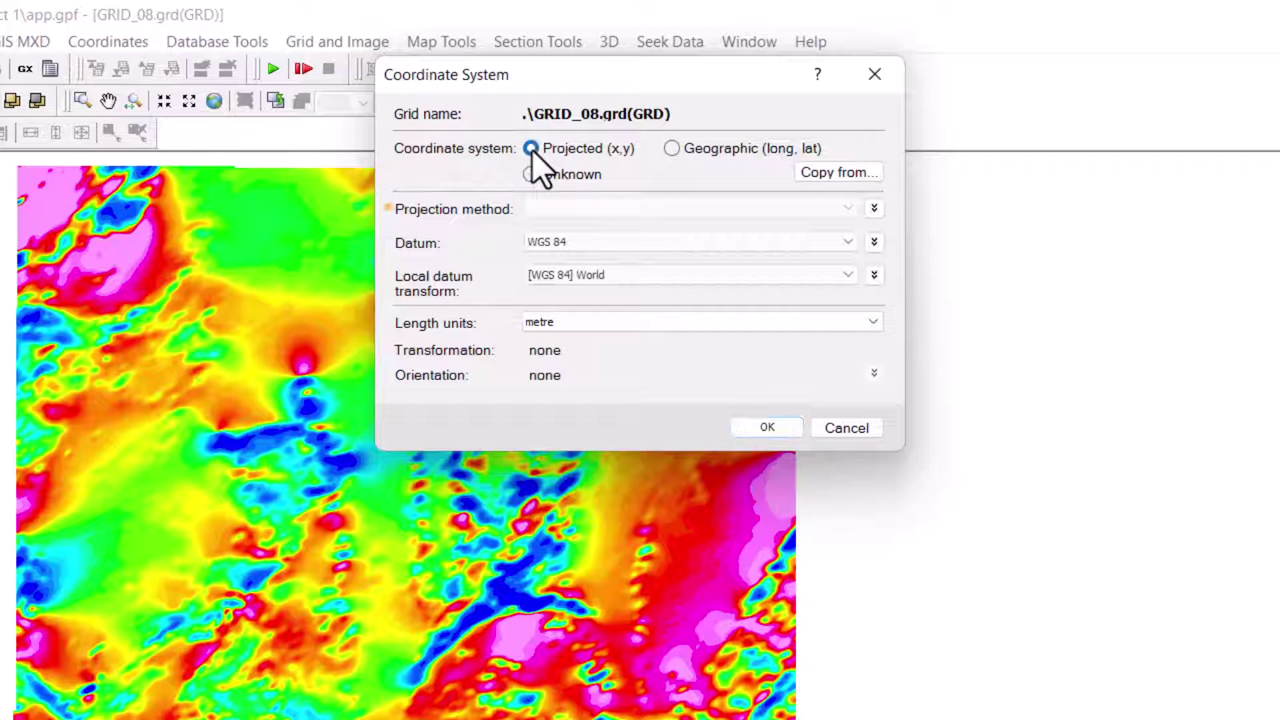
# Step: Set the target projection to Projected (x,y), UTM zone 32N
pyautogui.click(549, 206)
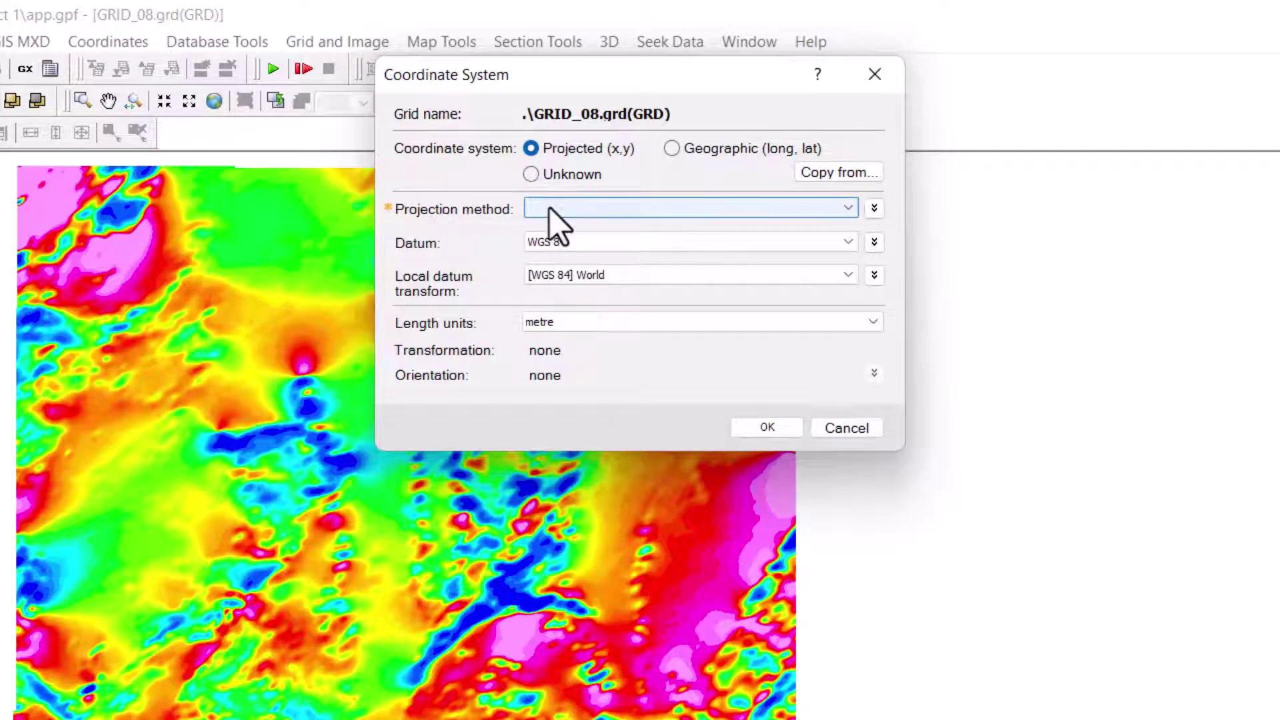
pyautogui.click(844, 208)
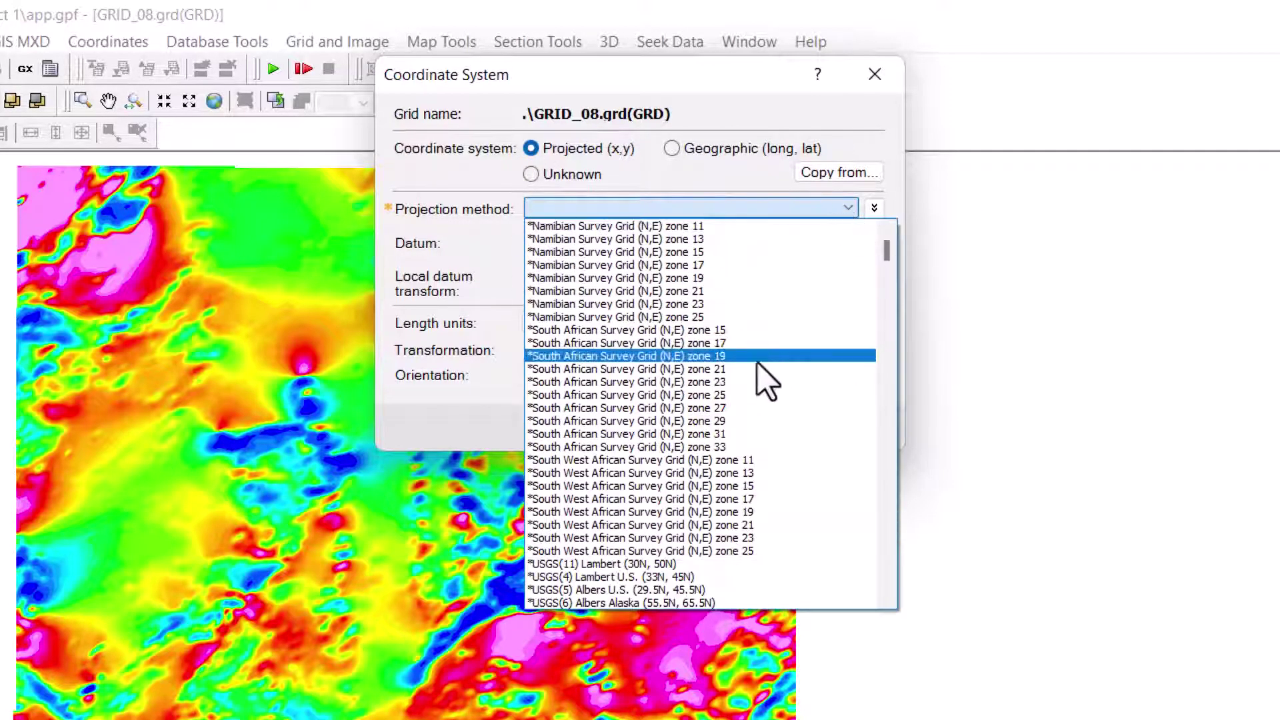
pyautogui.scroll(-2, 733, 467)
pyautogui.scroll(-10, 733, 467)
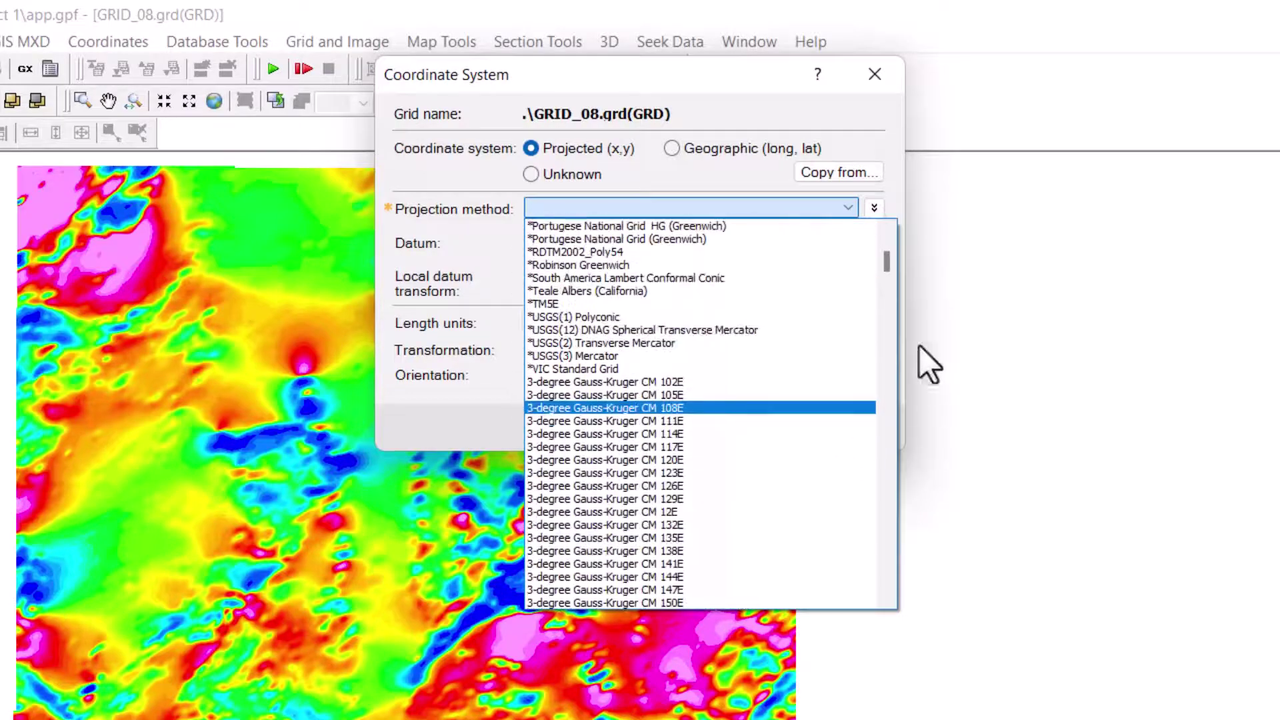
pyautogui.moveTo(886, 261); pyautogui.dragTo(886, 569)
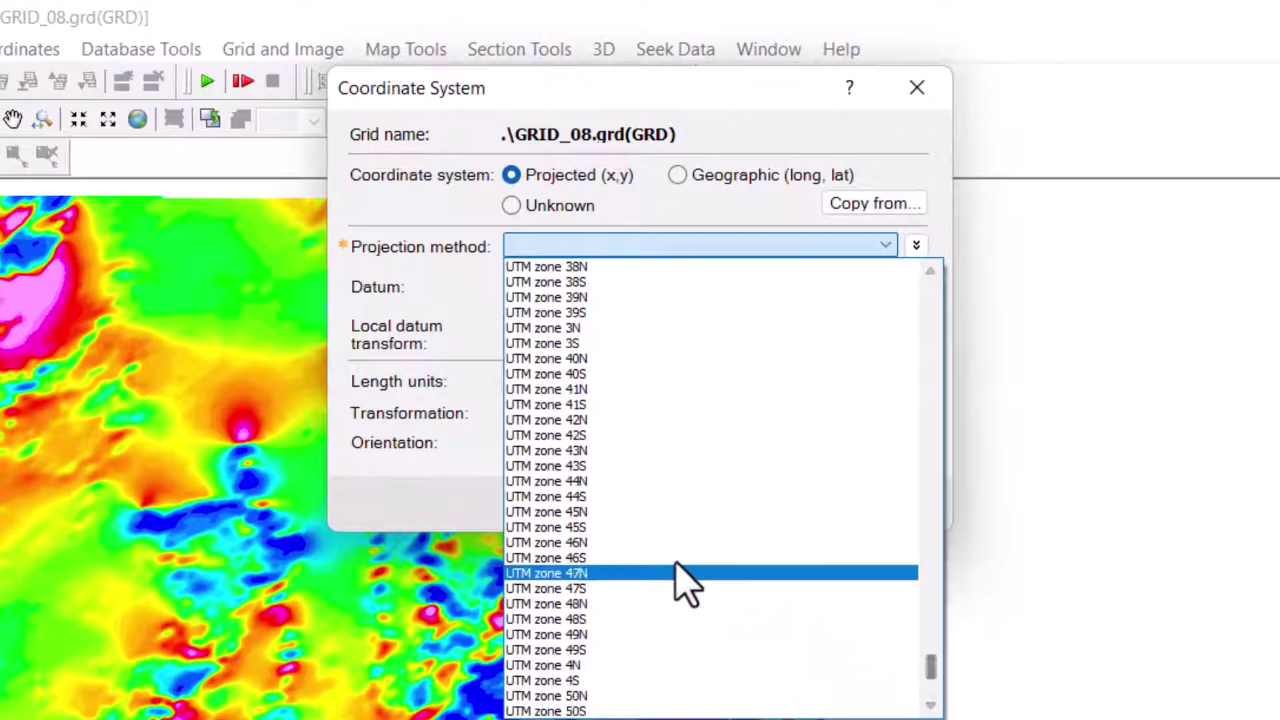
pyautogui.scroll(2, 729, 393)
pyautogui.scroll(5, 729, 394)
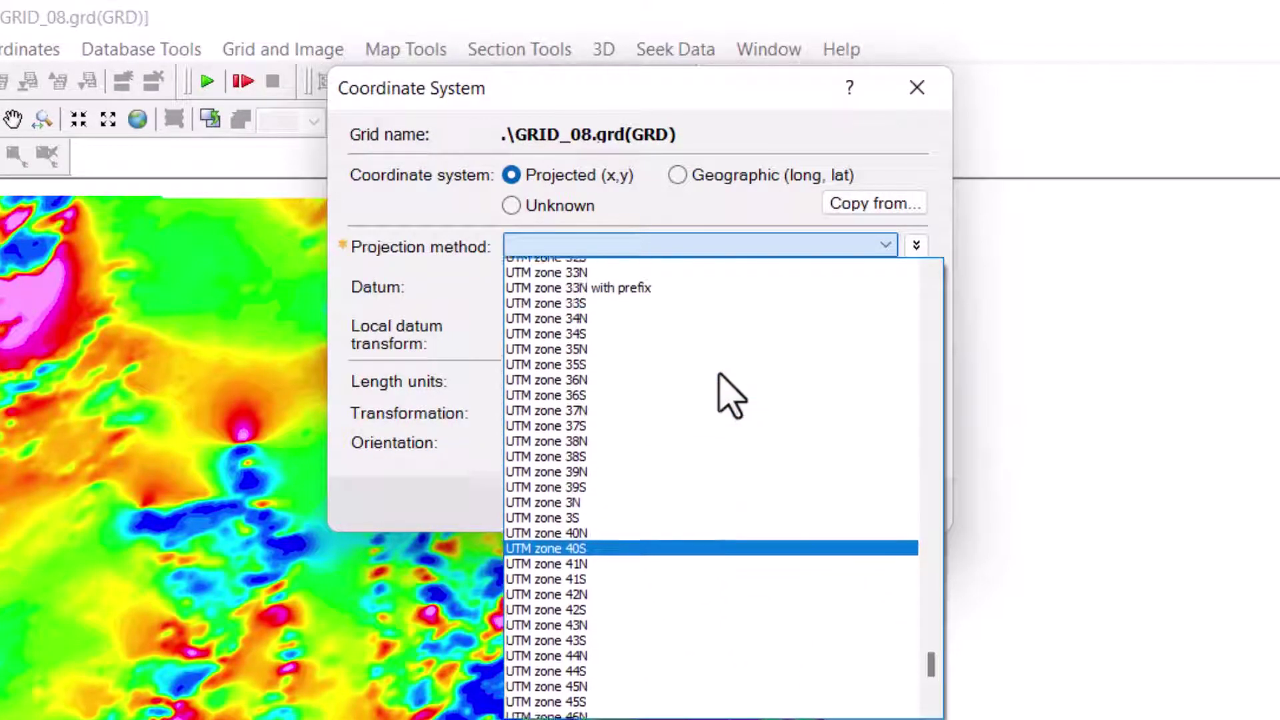
pyautogui.click(642, 331)
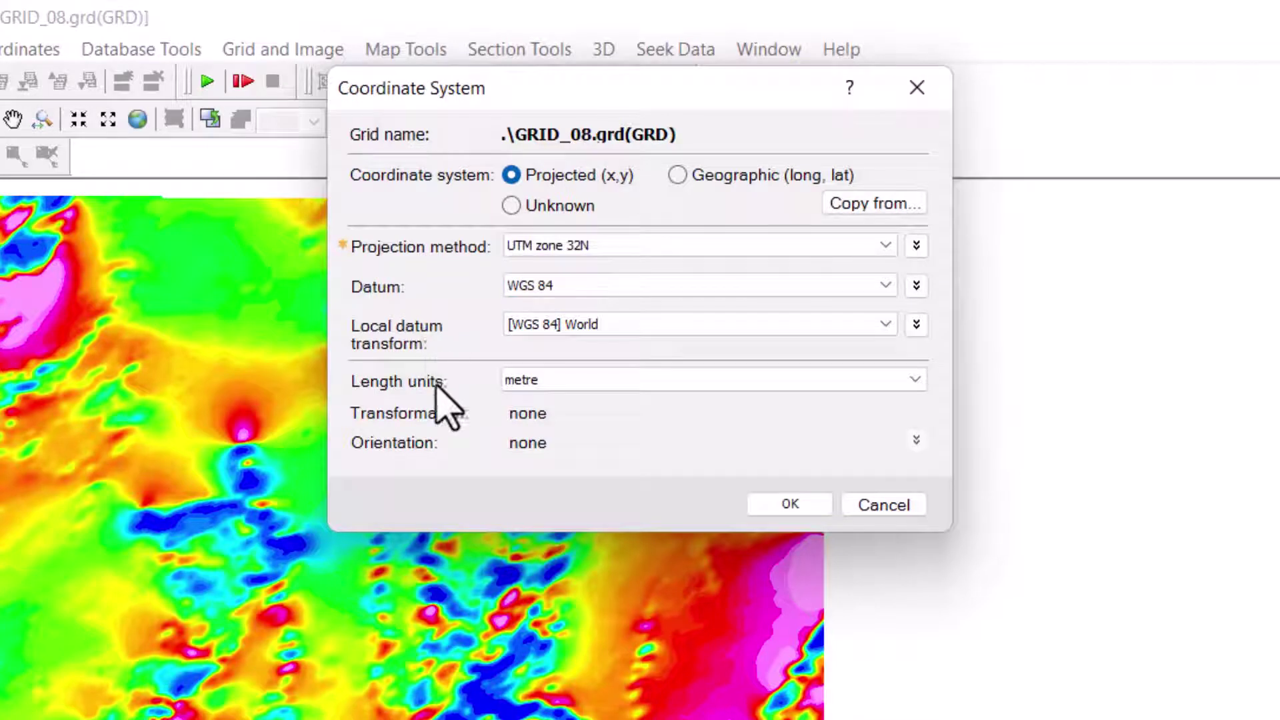
# Step: Confirm WGS 84 / UTM zone 32N and name the reprojected grid TMI
pyautogui.click(784, 507)
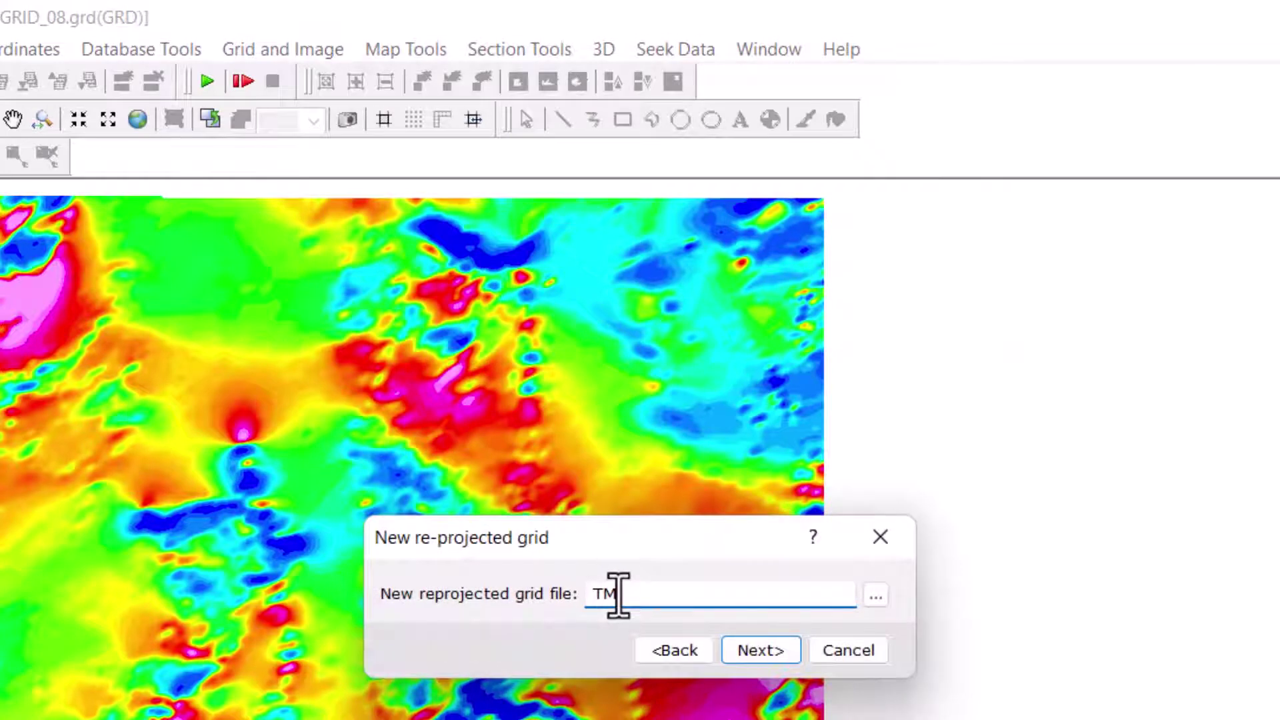
pyautogui.write('TMI')
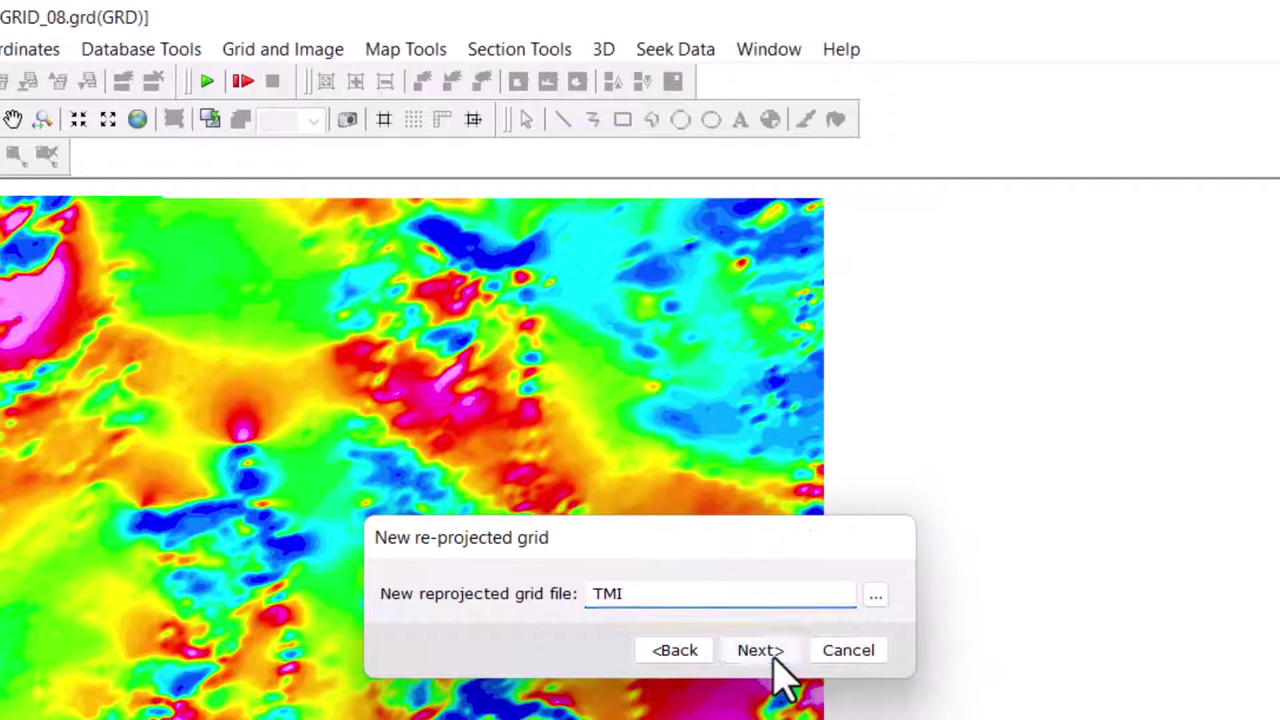
pyautogui.click(773, 657)
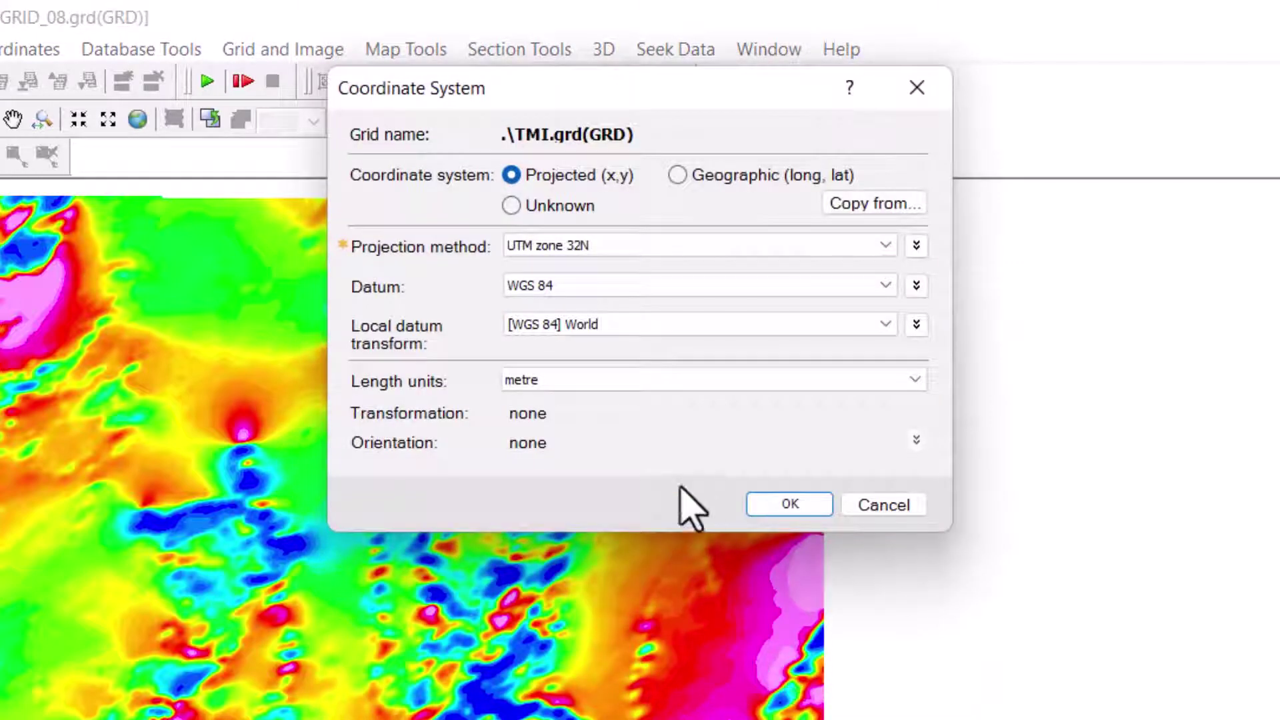
pyautogui.click(787, 506)
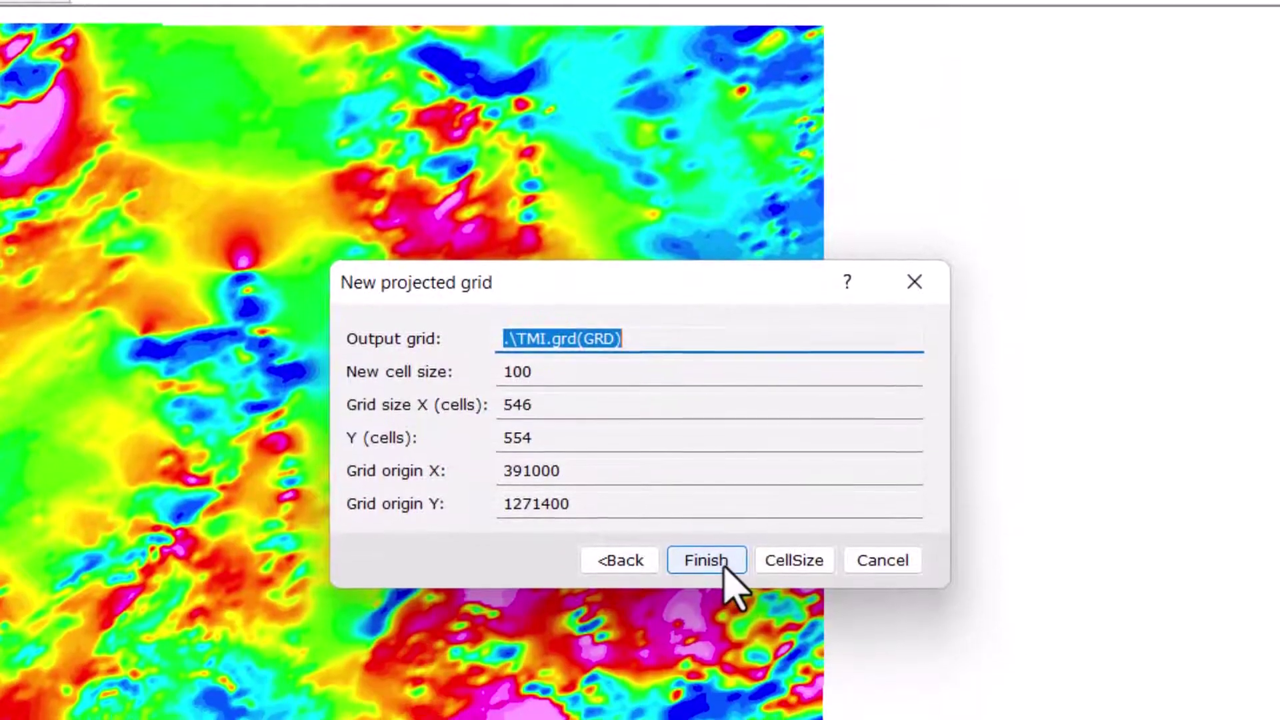
# Step: Finish creating TMI.grd and zoom it to fill the map window
pyautogui.click(706, 560)
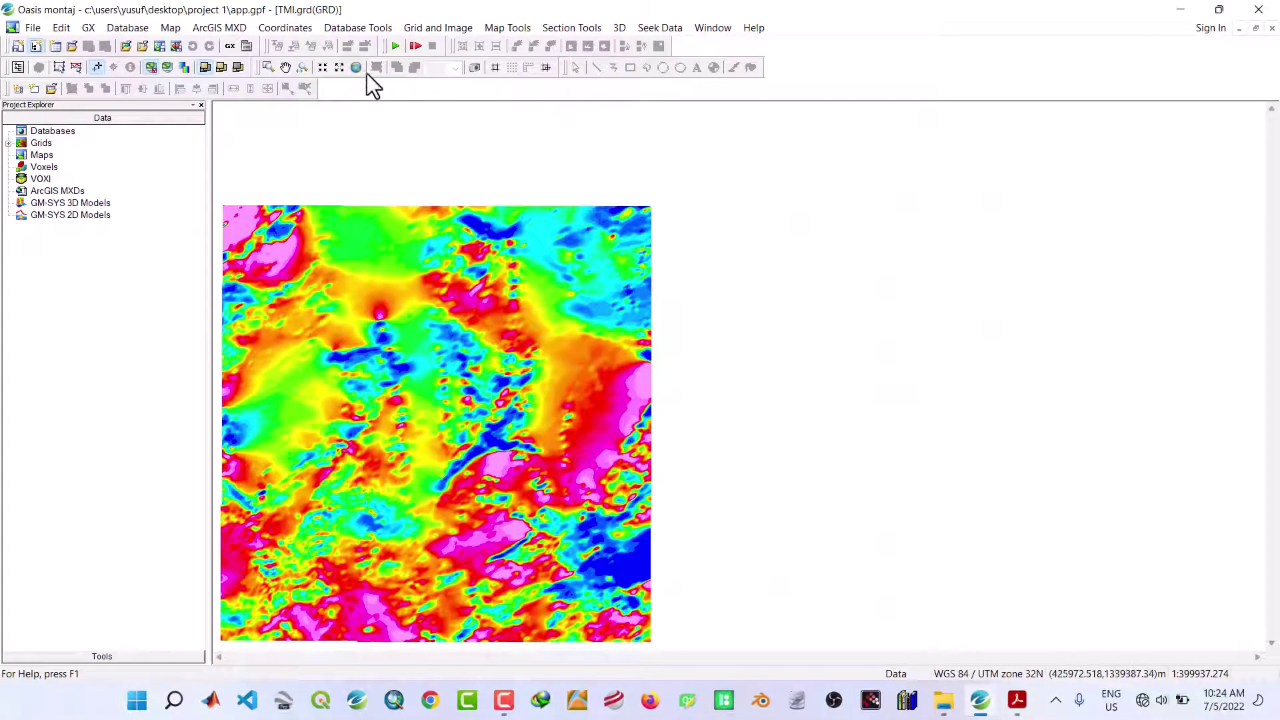
pyautogui.click(356, 69)
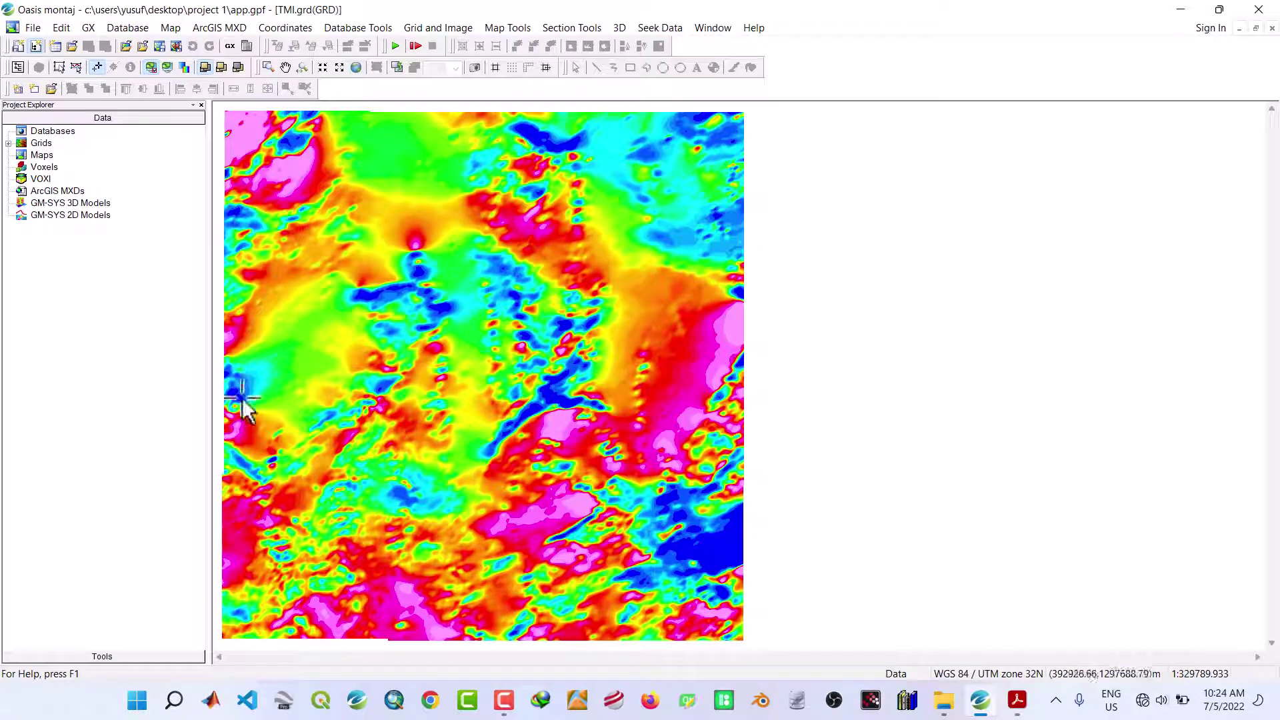